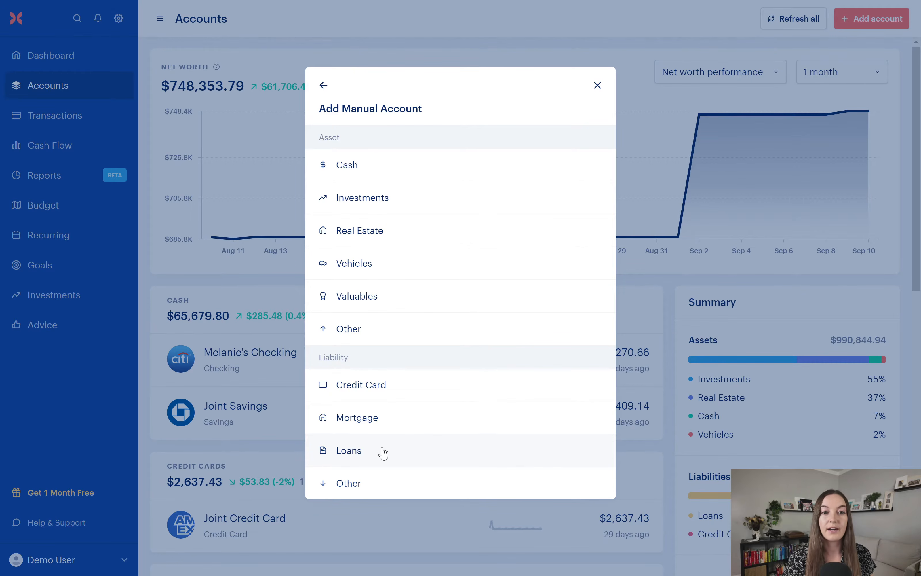
Step: Start a manual loans account and name it "Loan from firend"
click(382, 453)
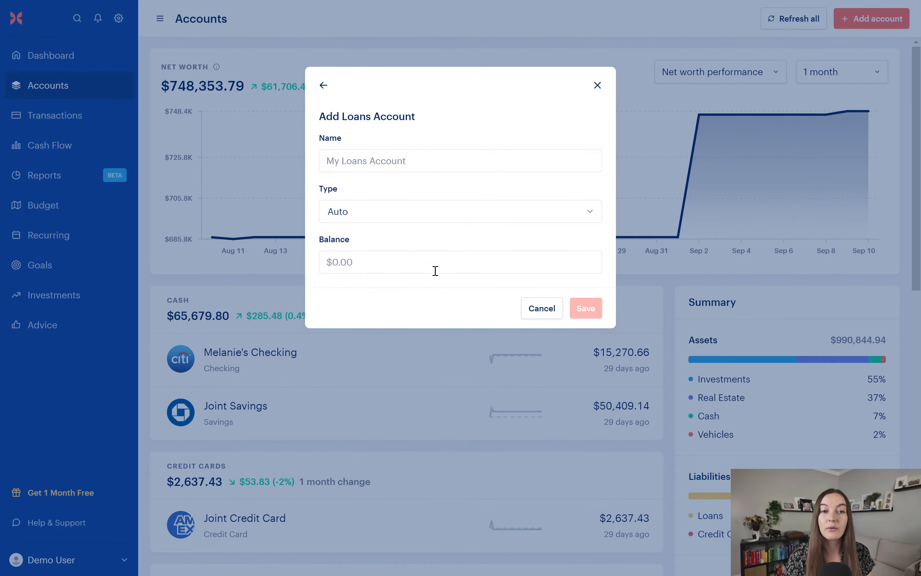
click(420, 164)
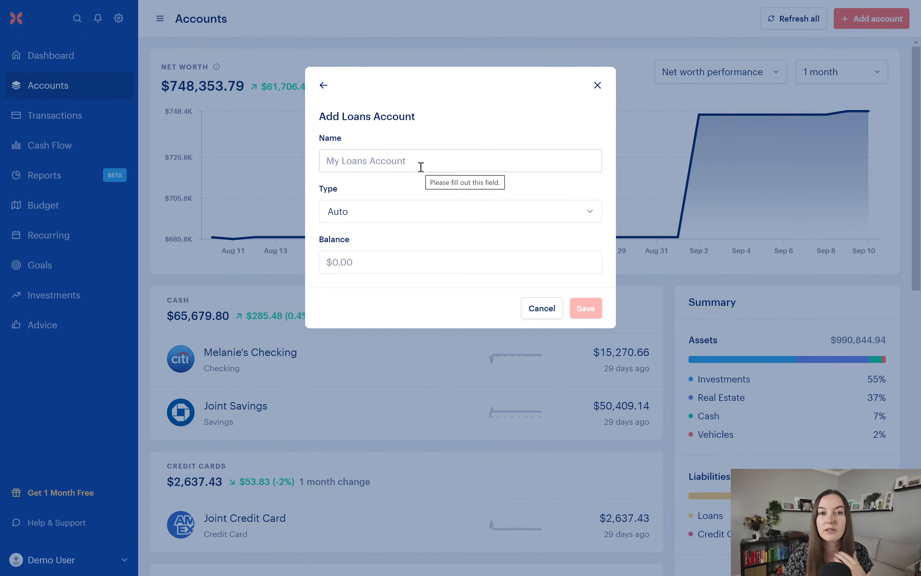
click(421, 167)
click(420, 147)
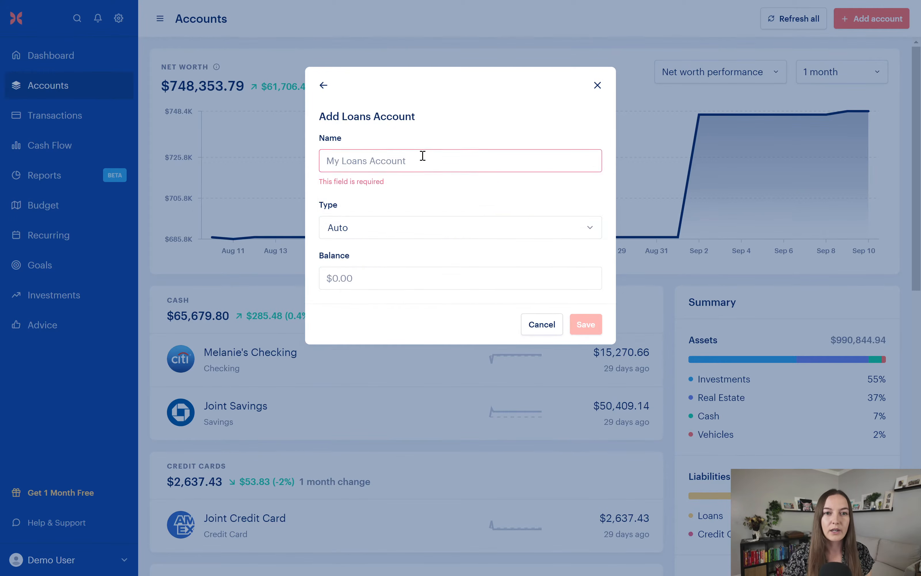
click(380, 162)
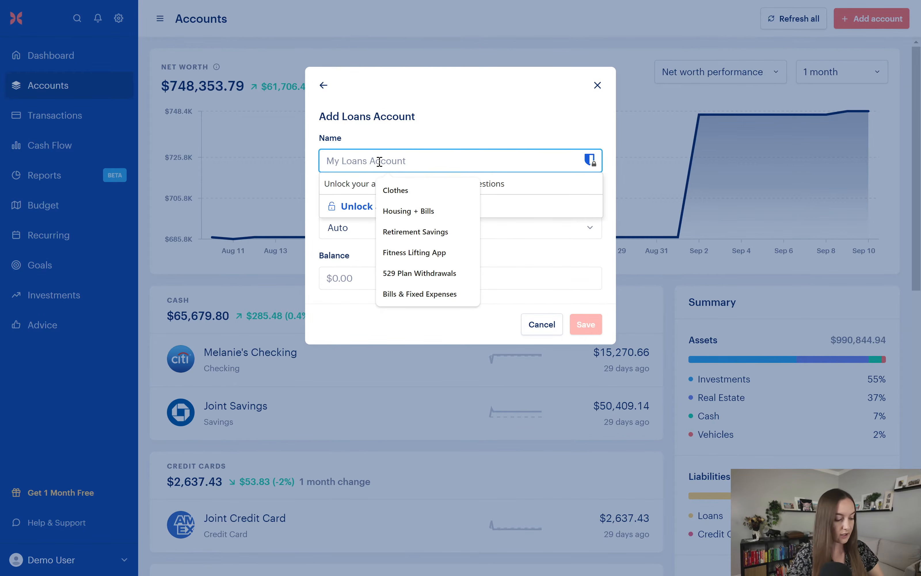
text(Loan to )
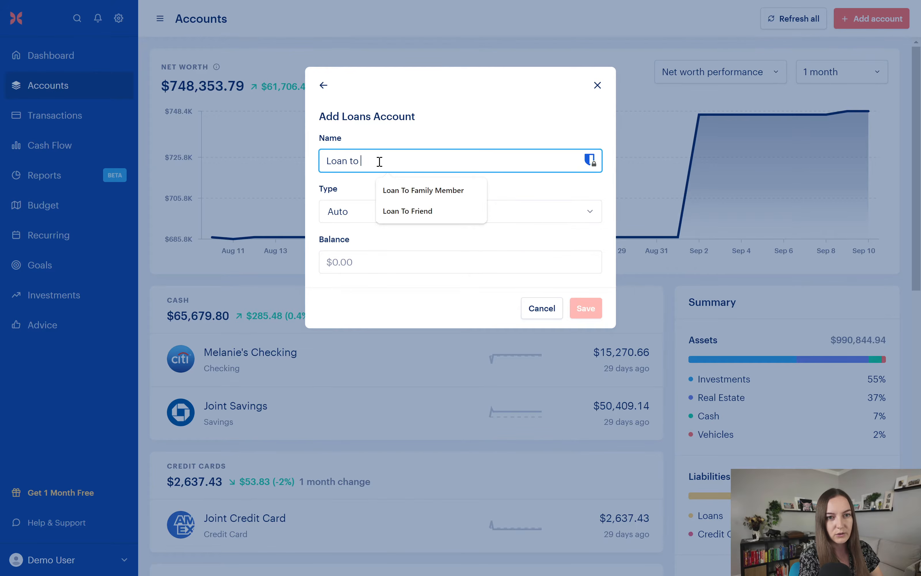
text(fri)
key(BackSpace)
key(BackSpace)
key(BackSpace)
key(BackSpace)
key(BackSpace)
key(BackSpace)
text(from firend)
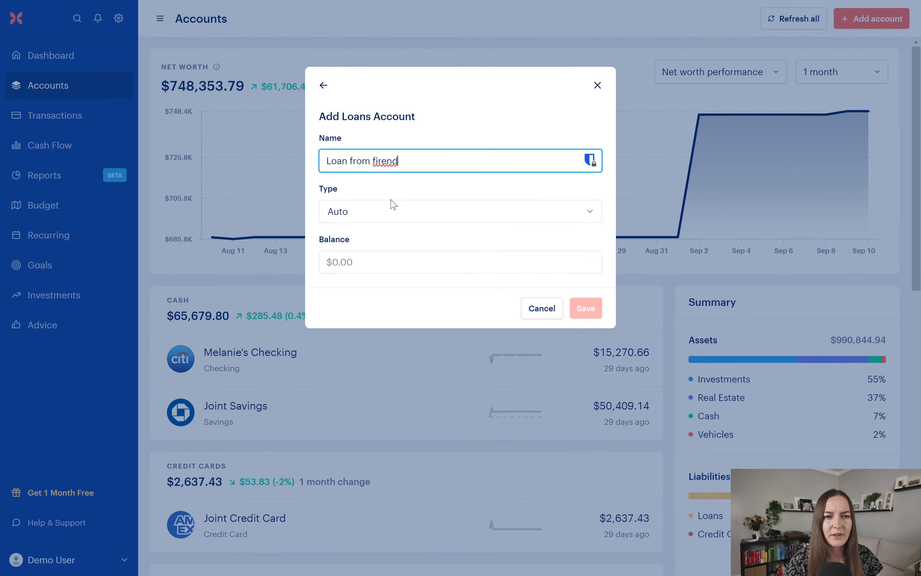
Step: Set the new account's type to Loan and its balance to $10,000, and save the account
click(392, 210)
scroll(388, 339, down, 3)
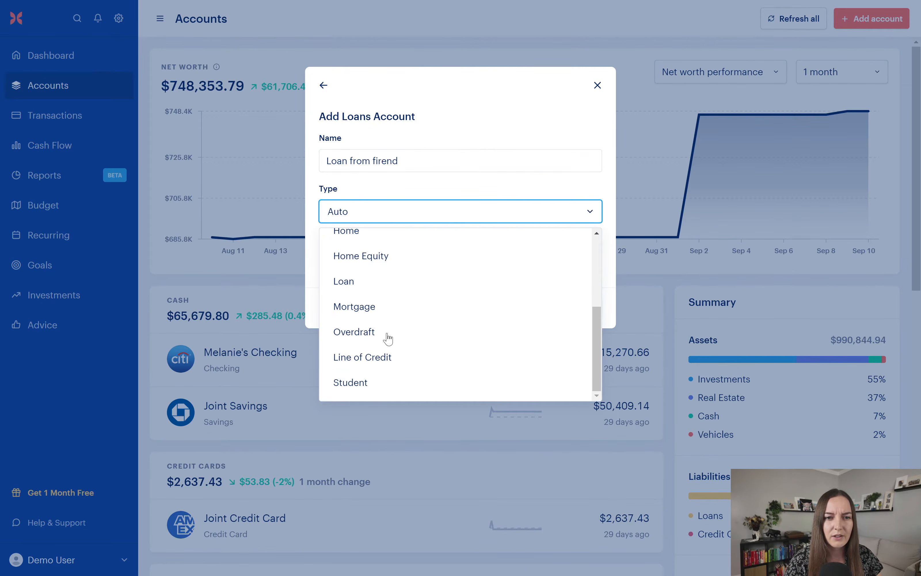
scroll(398, 342, up, 2)
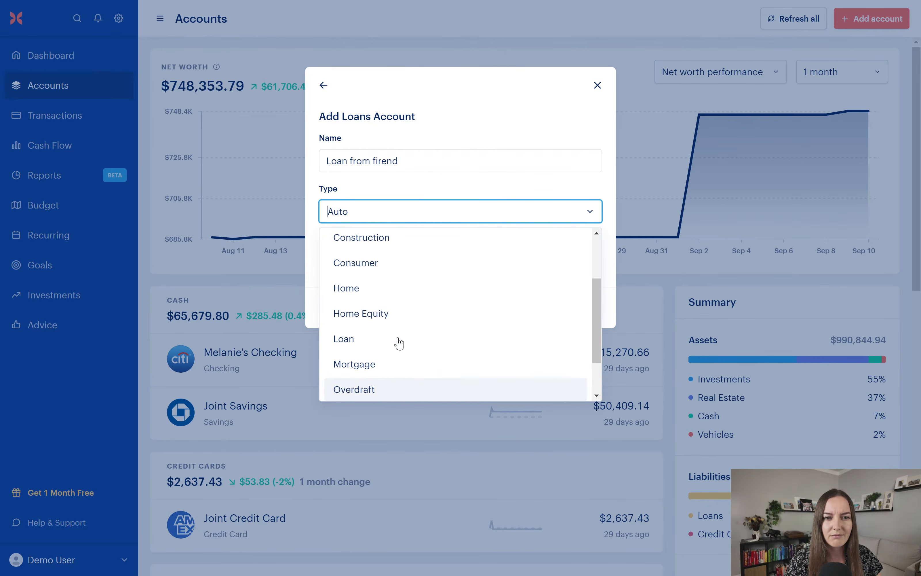
scroll(394, 342, down, 1)
click(392, 342)
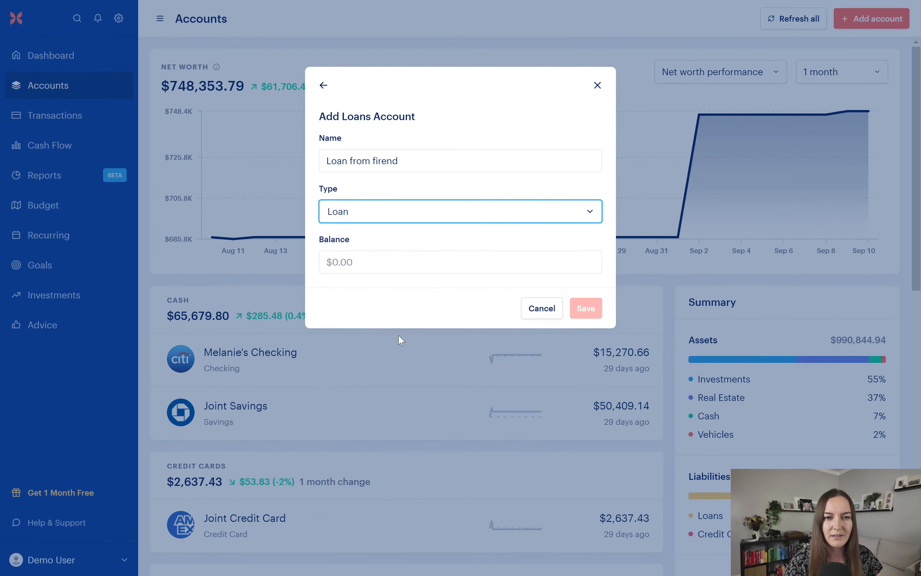
click(366, 269)
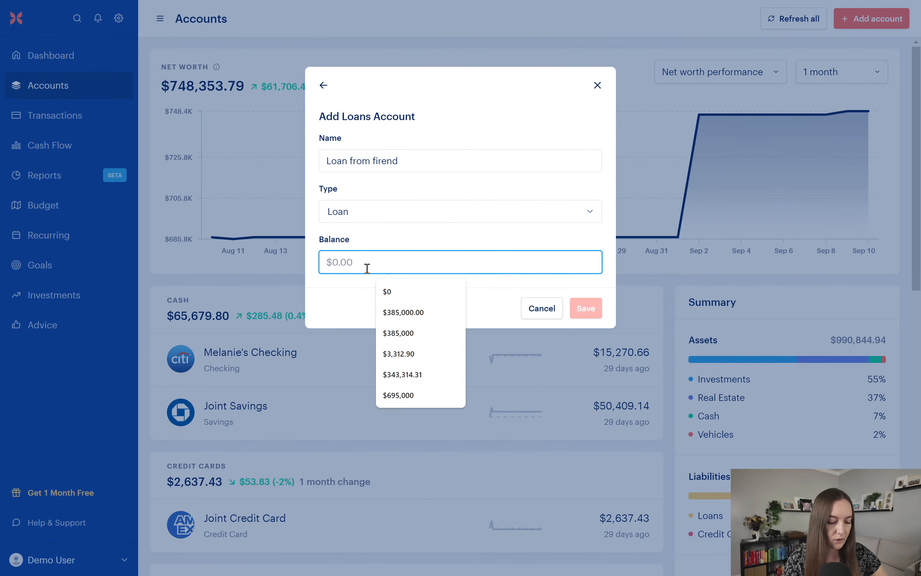
text(100000)
click(436, 244)
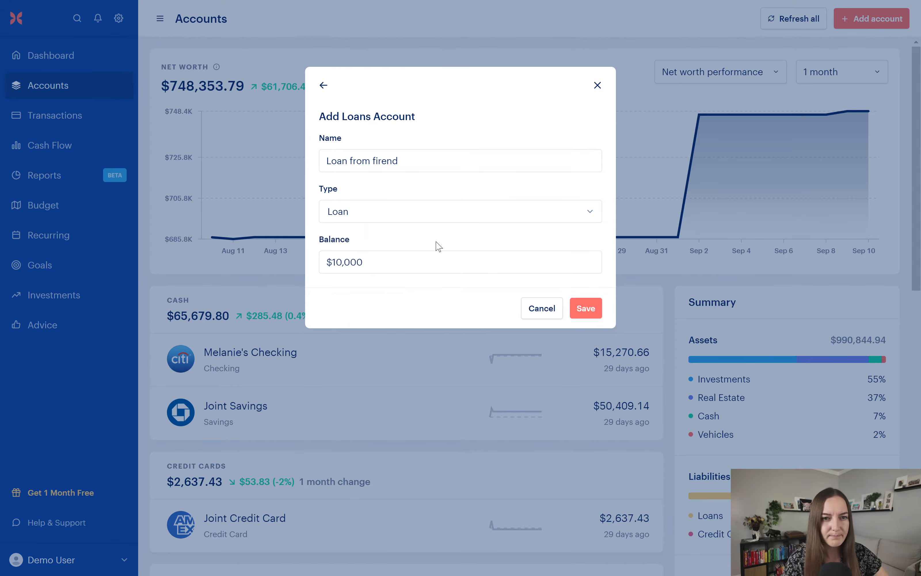
click(584, 308)
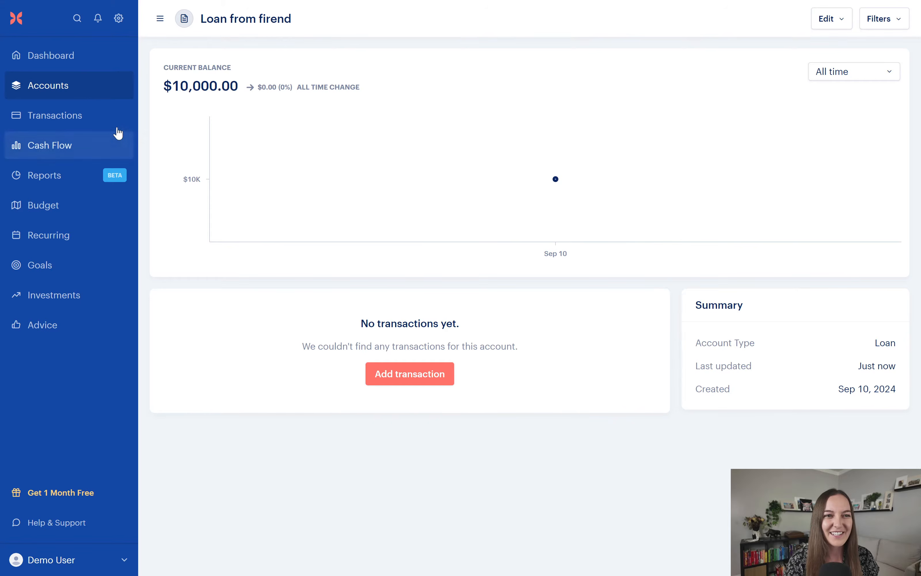
Step: Return to the accounts overview and review the cash accounts against the Loans group containing the friend loan
click(82, 96)
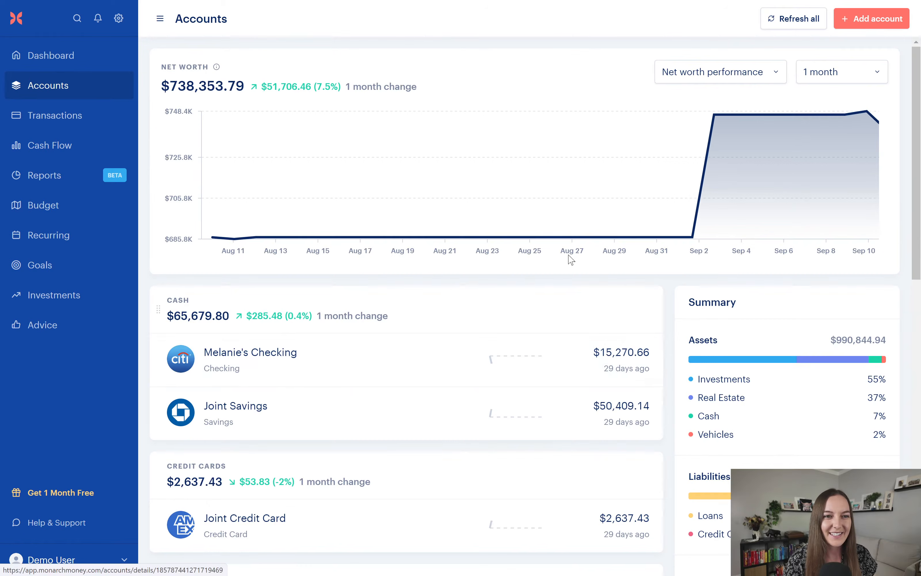
scroll(406, 305, down, 15)
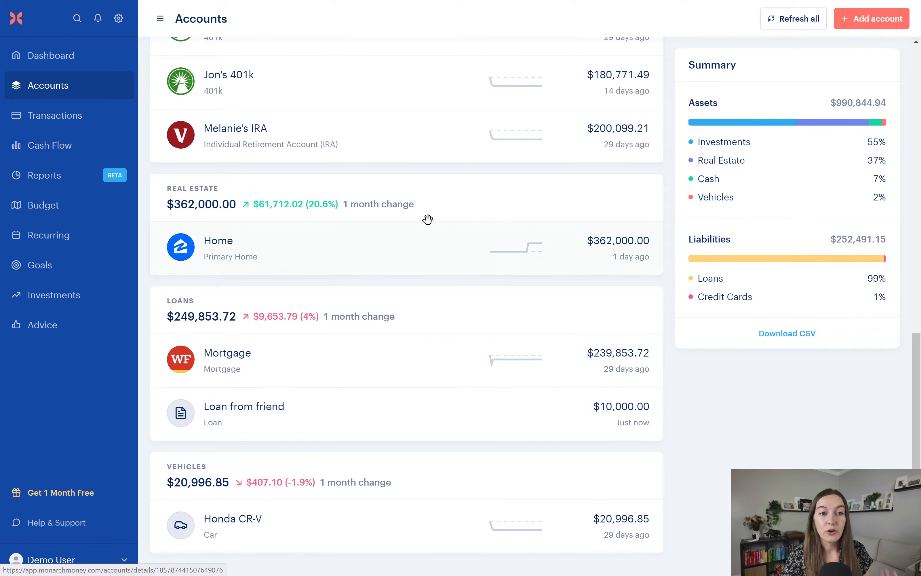
scroll(513, 304, up, 7)
scroll(513, 304, up, 5)
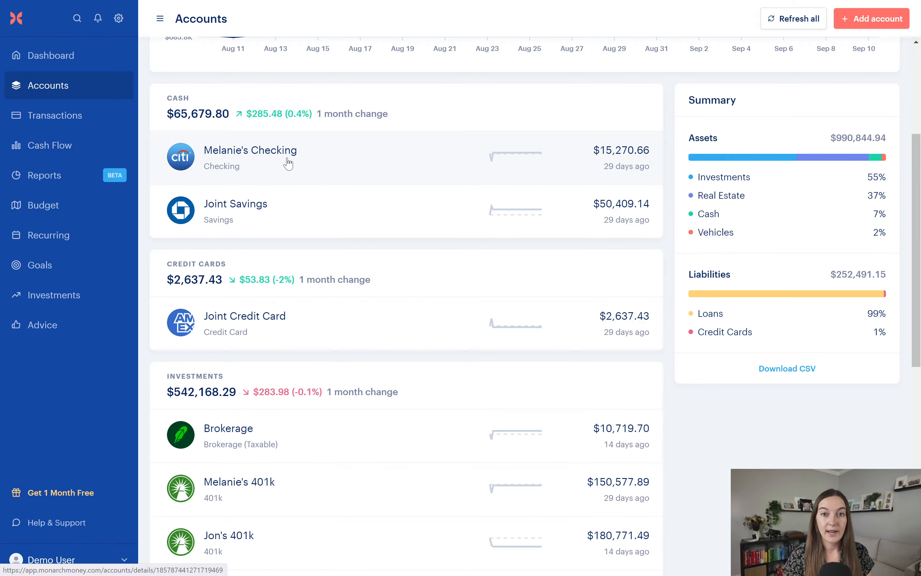
scroll(319, 165, down, 10)
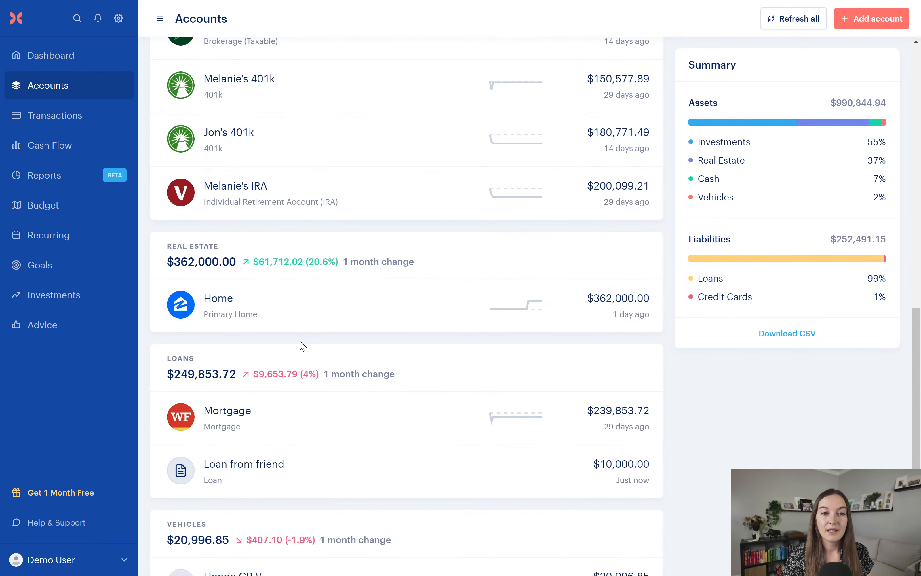
scroll(302, 346, up, 9)
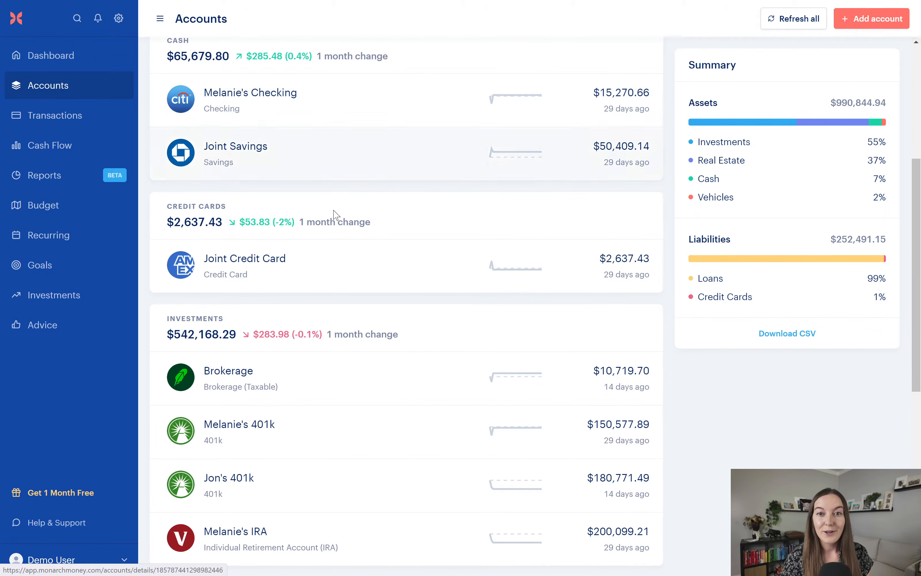
scroll(359, 301, down, 8)
scroll(359, 298, down, 2)
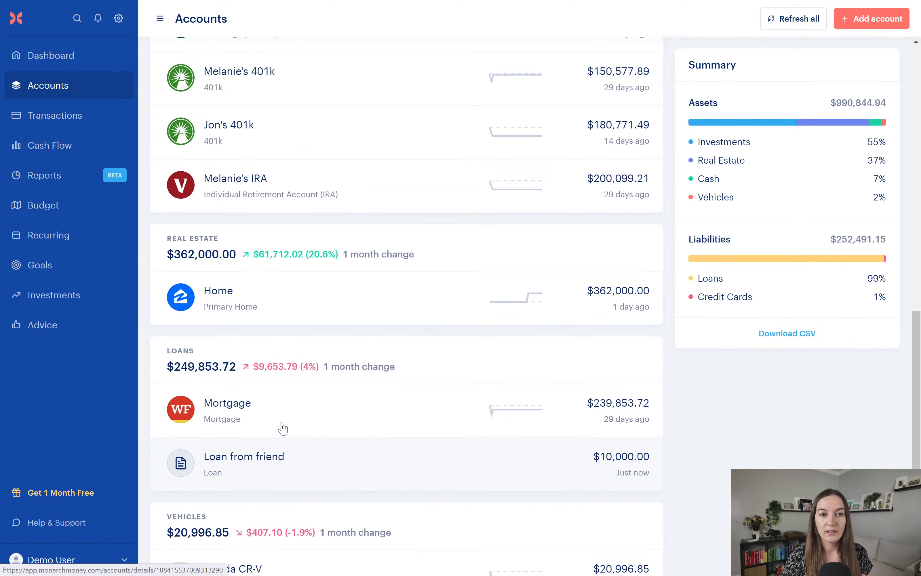
scroll(305, 381, up, 11)
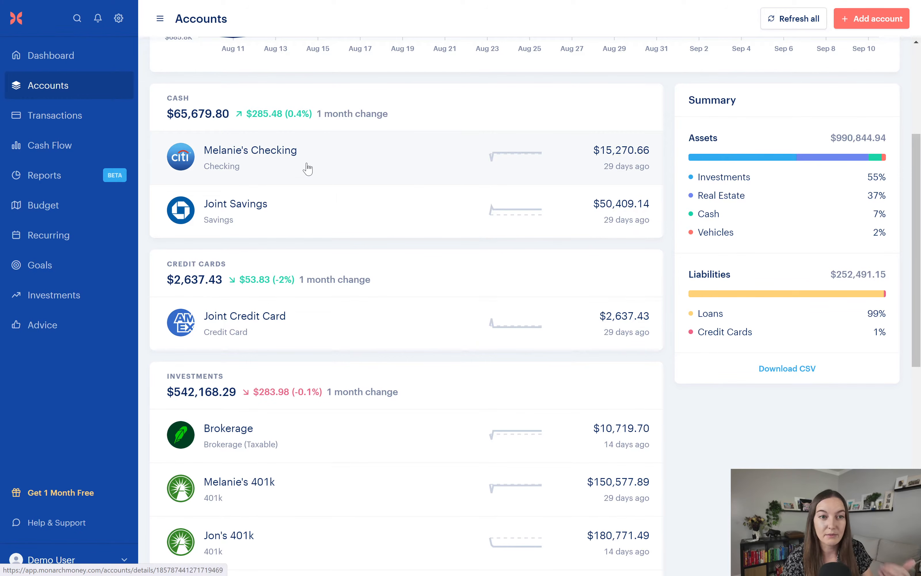
scroll(307, 169, down, 10)
scroll(307, 176, down, 2)
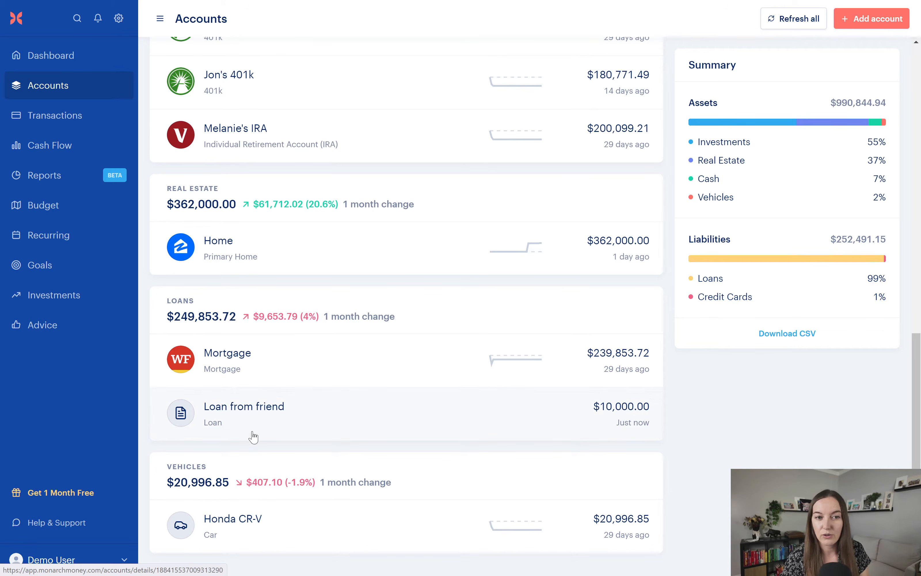
scroll(306, 382, up, 15)
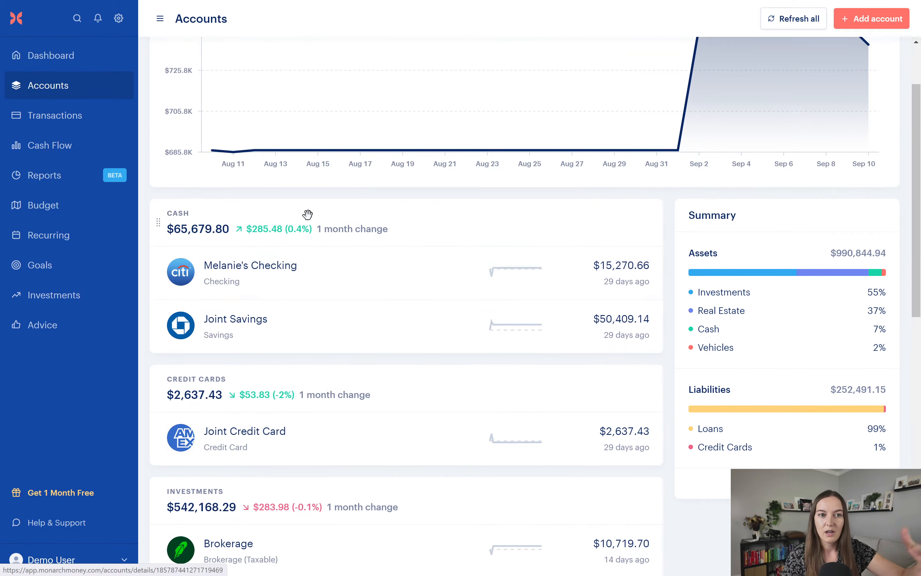
scroll(305, 287, down, 12)
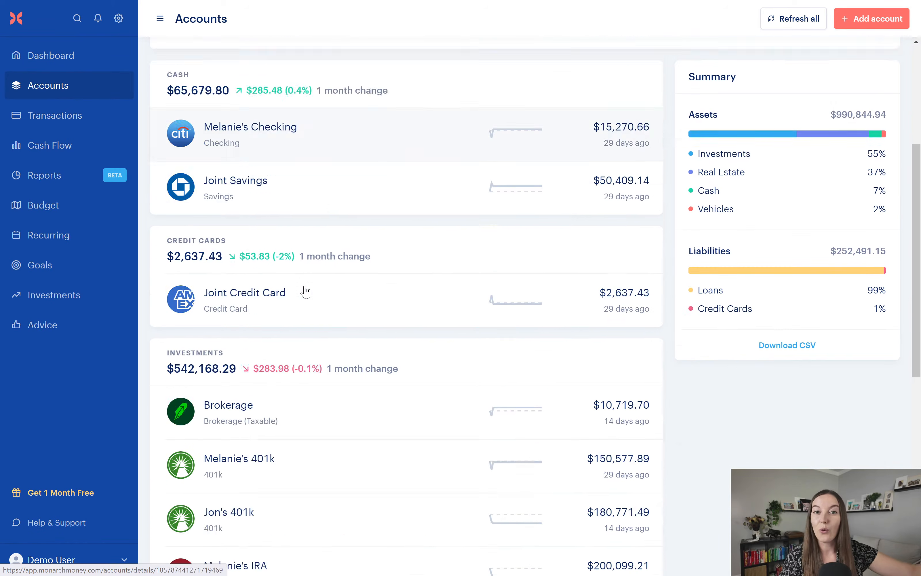
scroll(305, 292, down, 1)
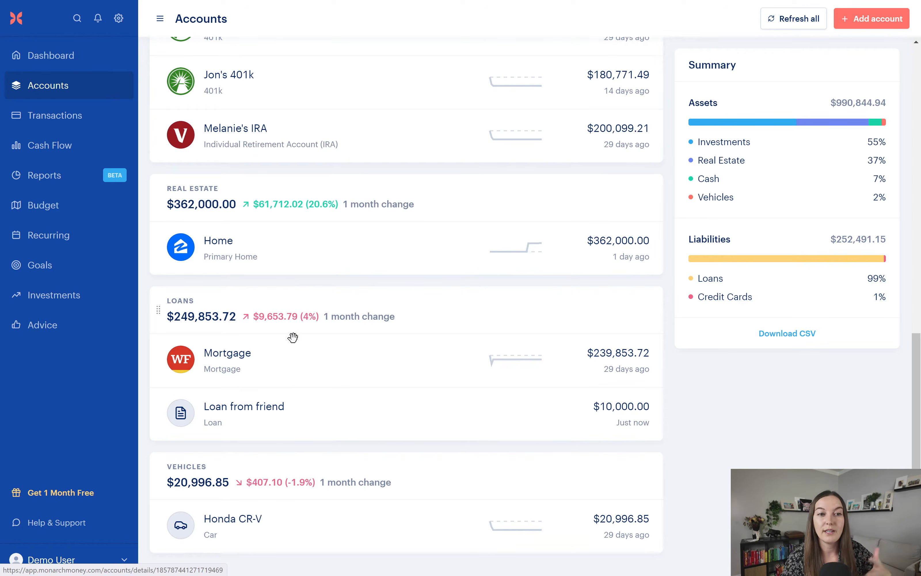
Step: Open the "Loan from friend" account and start a new $500 transaction set as a credit
click(298, 432)
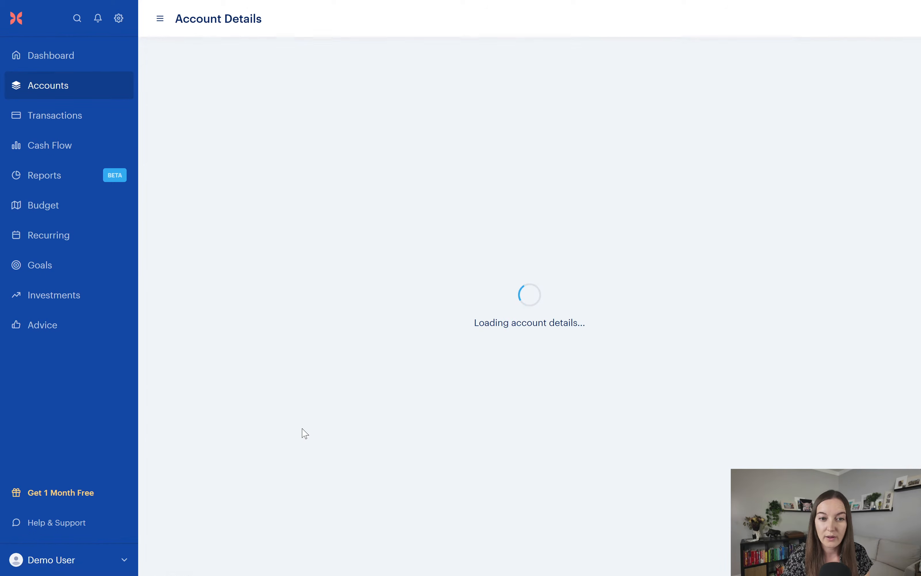
click(396, 386)
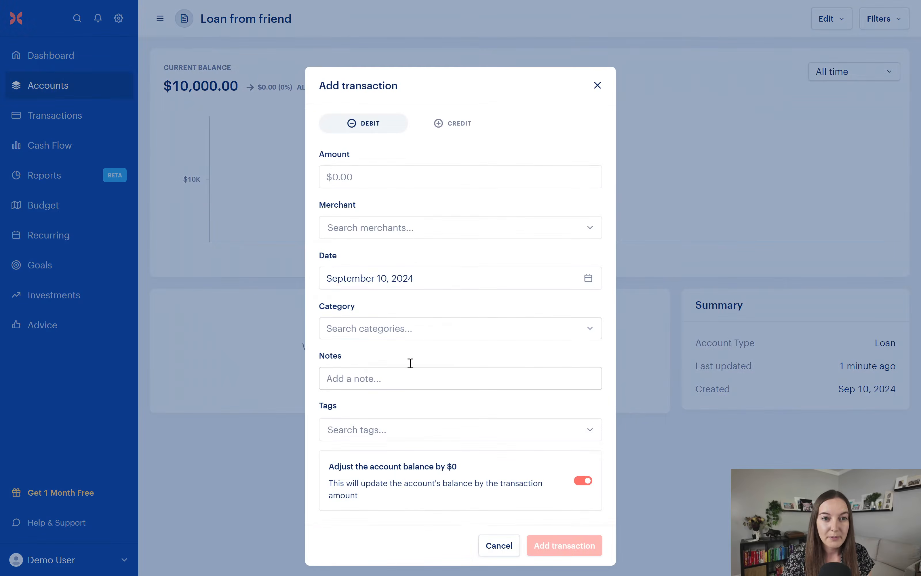
click(388, 175)
text(500)
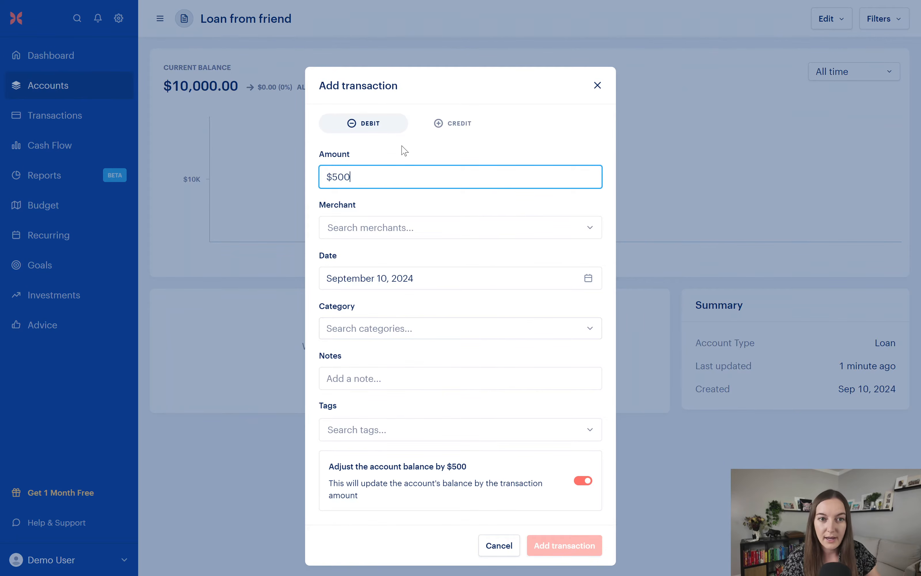
click(431, 149)
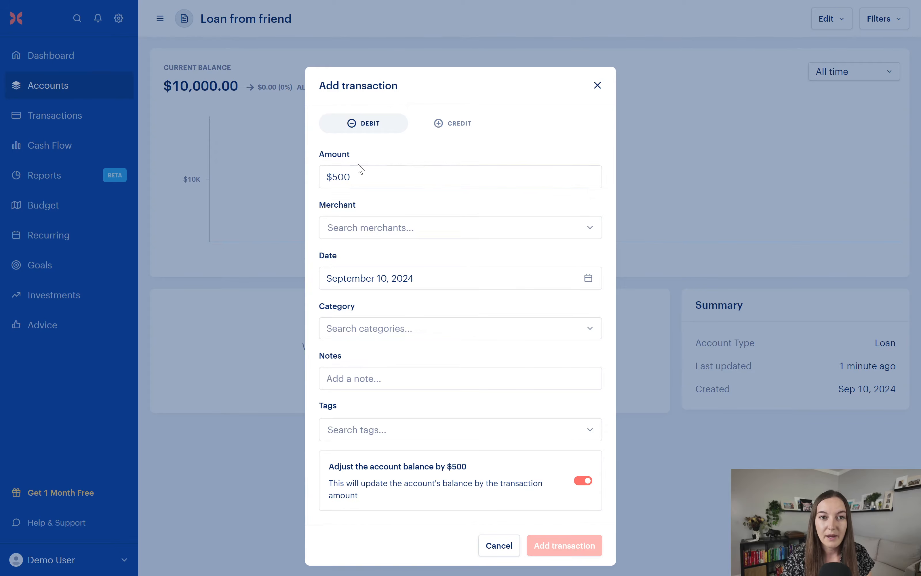
click(461, 129)
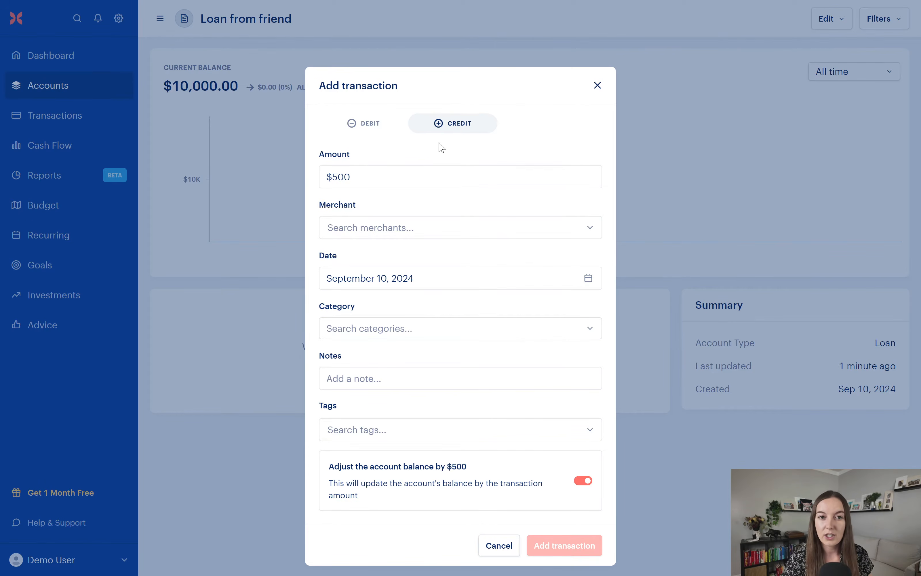
Step: Create a new merchant named "Payment To Loan" for the transaction
click(396, 231)
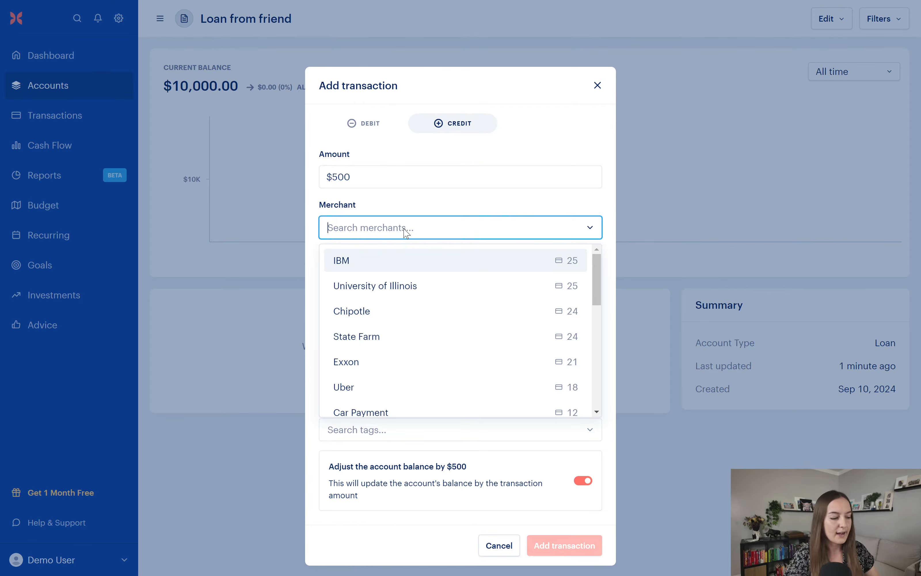
text(Payment To Loan)
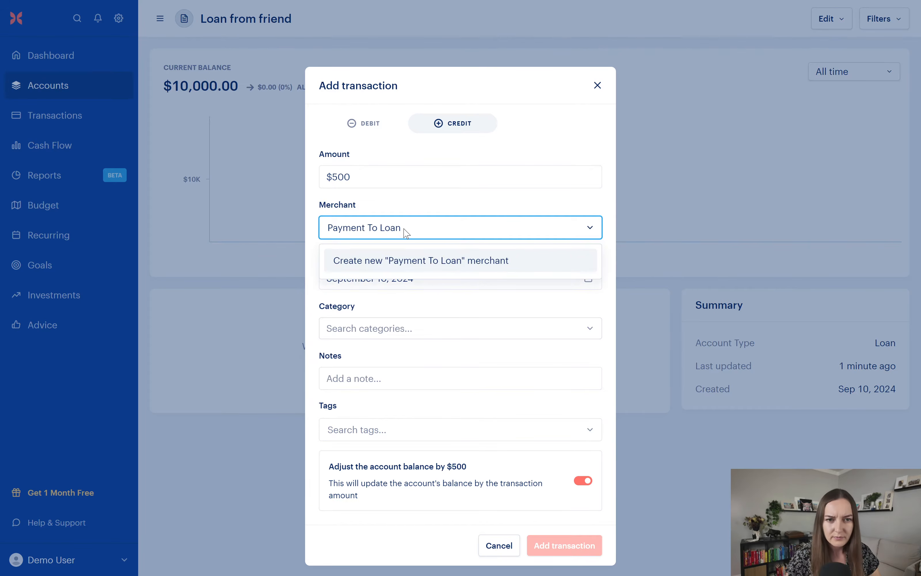
click(386, 268)
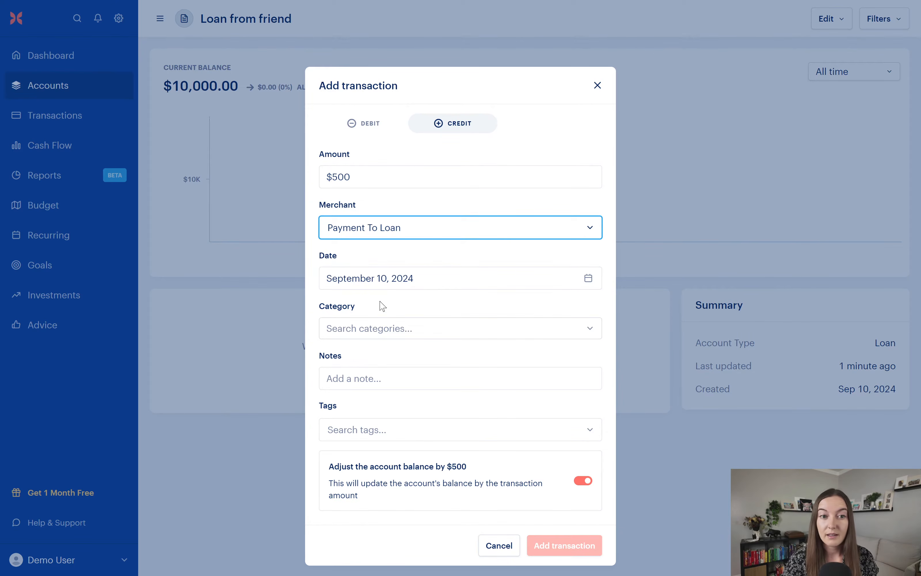
Step: Set the loan payment transaction's category to Transfer
click(384, 329)
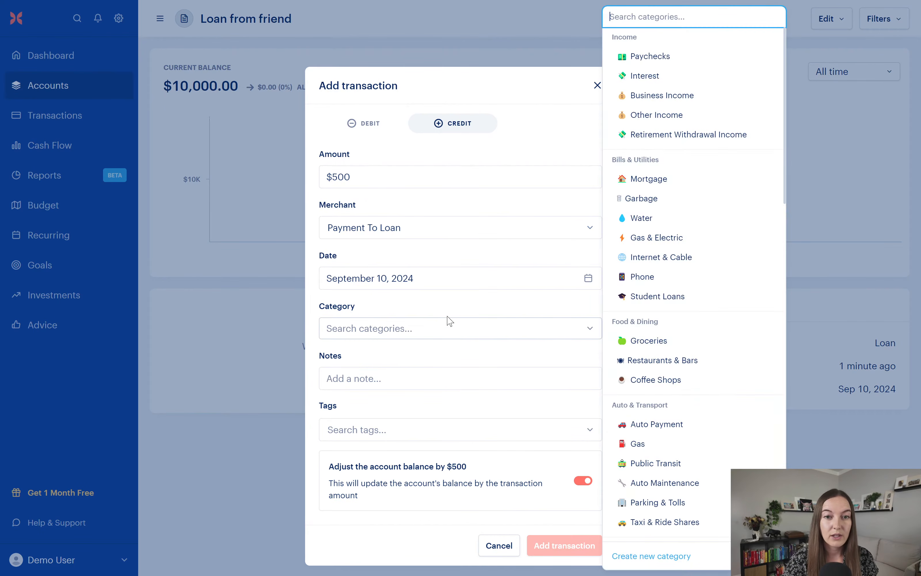
click(527, 324)
click(528, 325)
scroll(643, 354, down, 10)
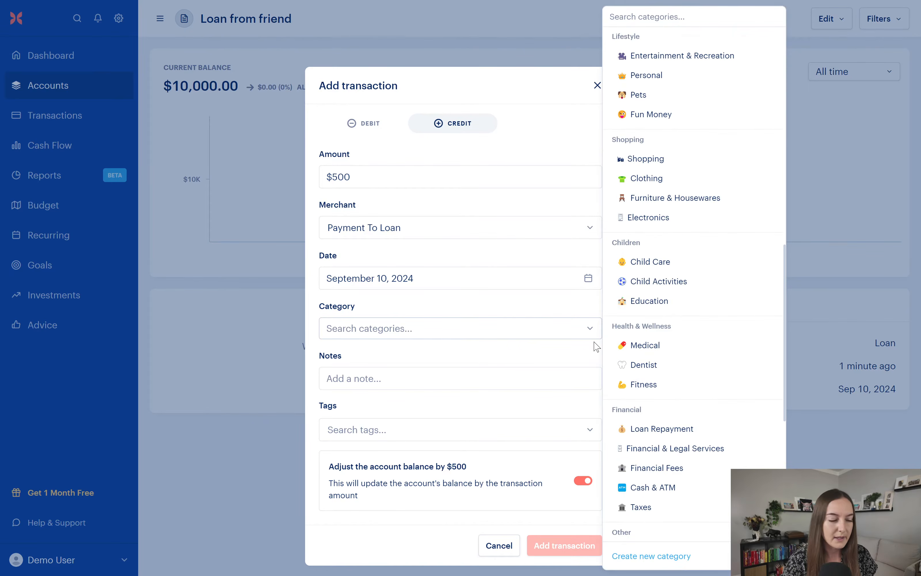
scroll(632, 345, down, 9)
scroll(639, 342, up, 6)
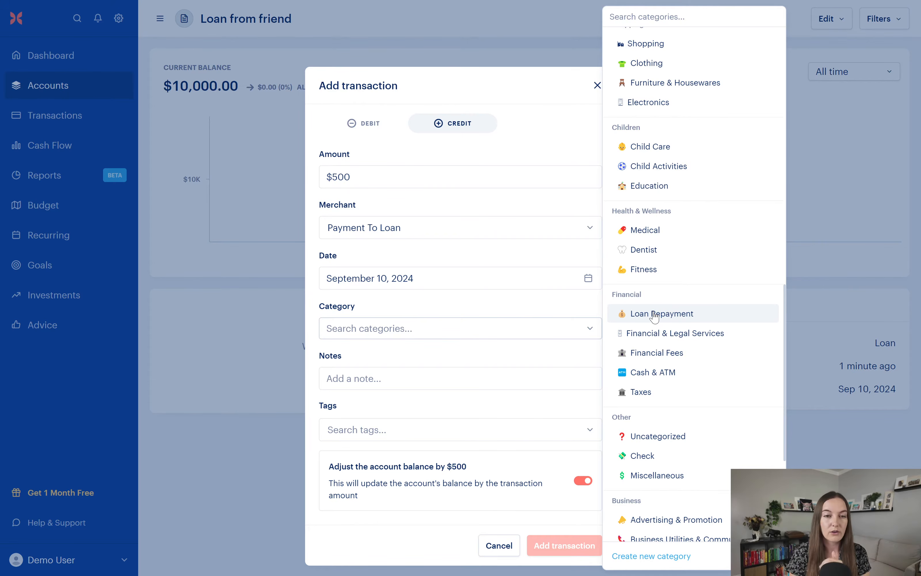
scroll(654, 316, down, 5)
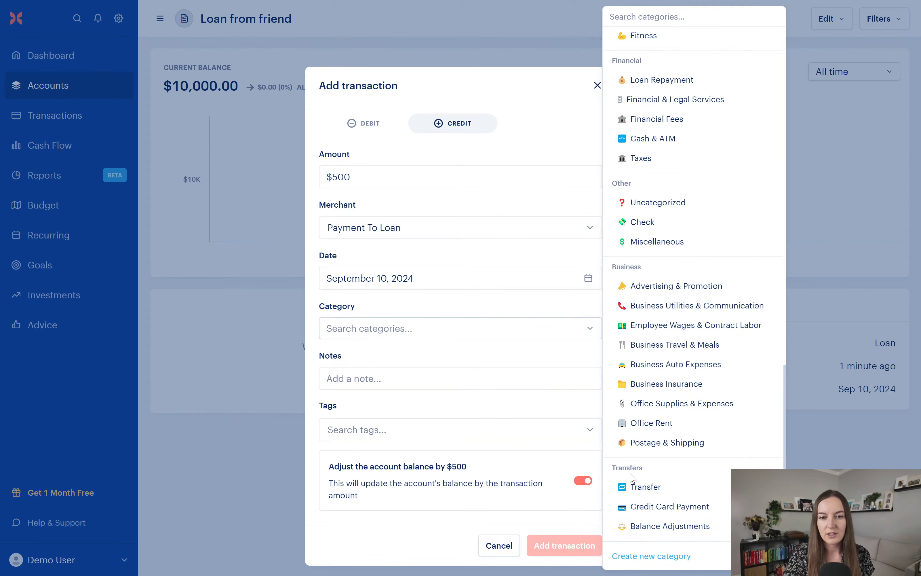
click(632, 486)
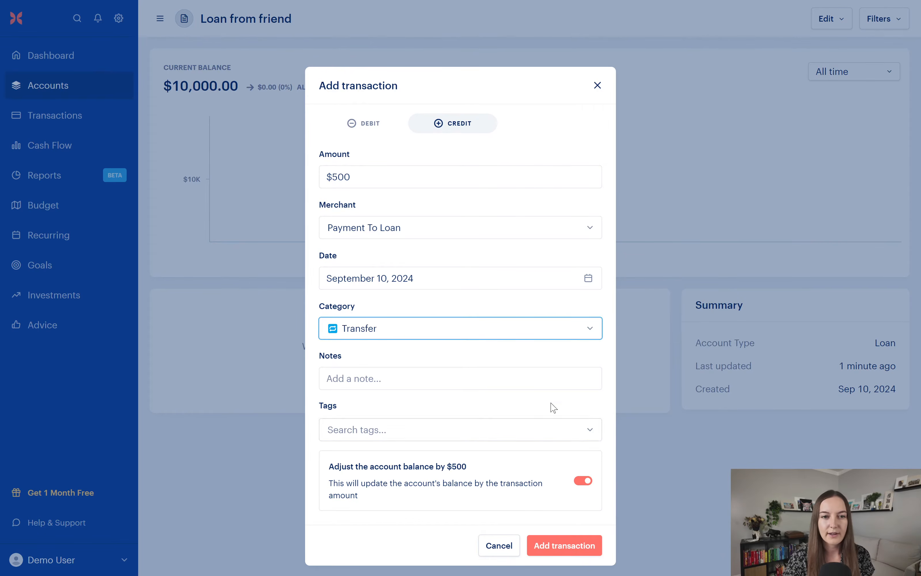
Step: Enter the note "Payment to friend" and add the $500 transaction to the loan account
click(479, 373)
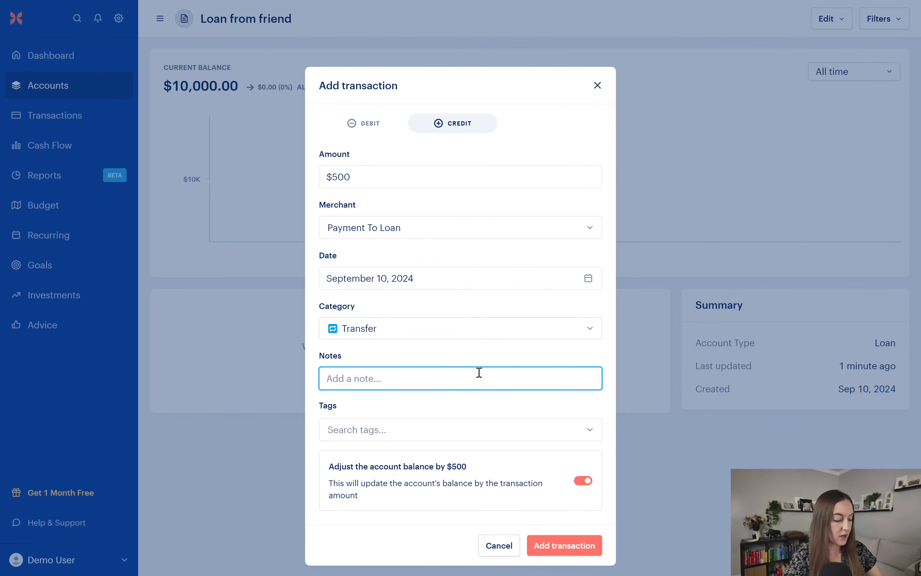
text(Payment to)
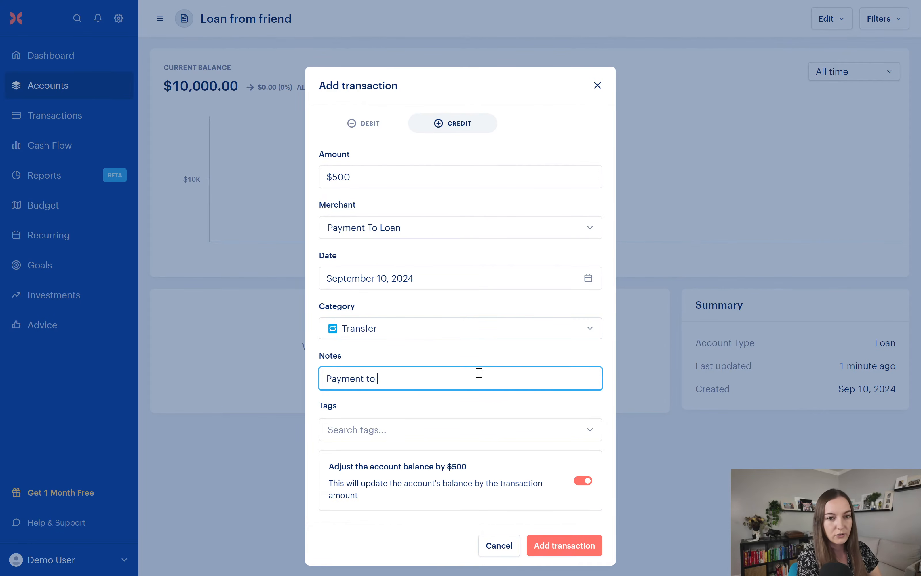
text( friend)
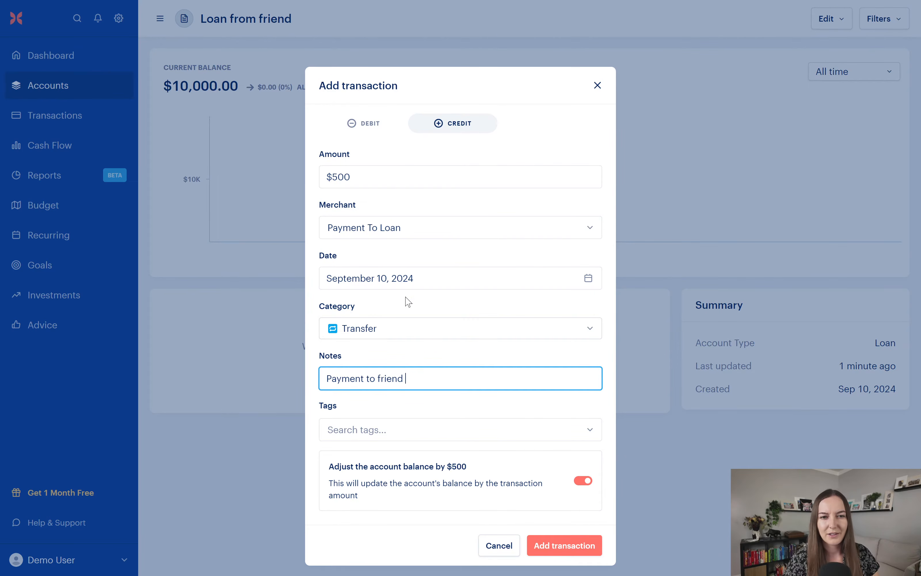
click(387, 355)
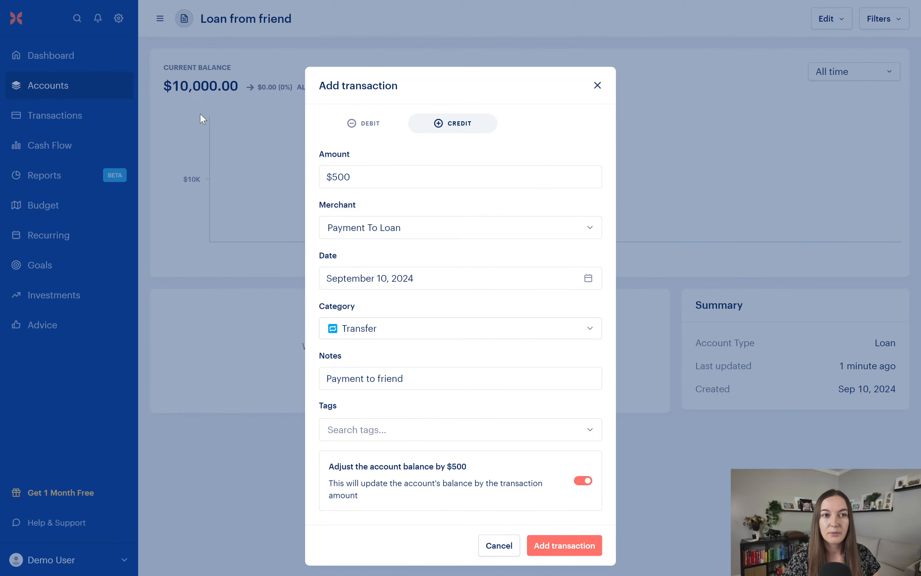
click(543, 544)
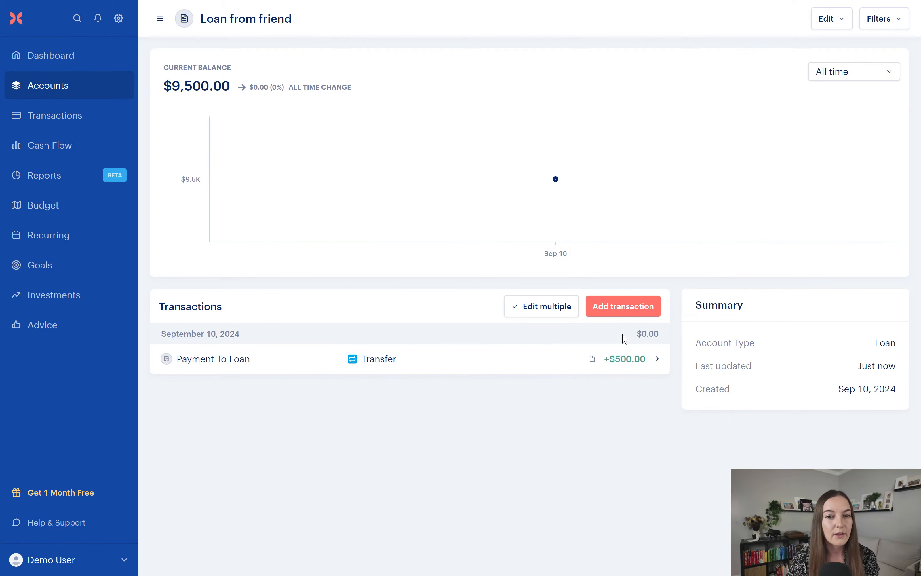
Step: Change the category of the Payment To Loan transaction to Balance Adjustments
click(470, 361)
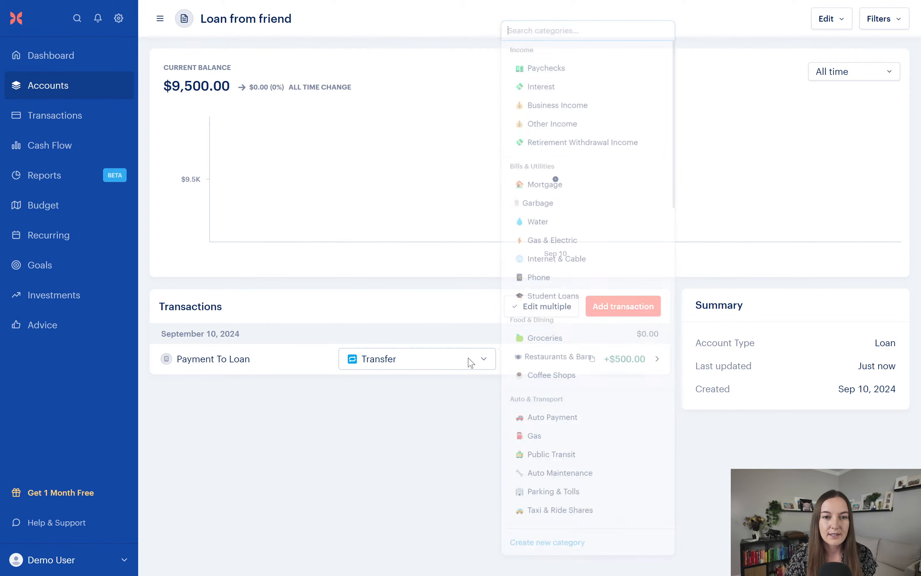
text(balanc)
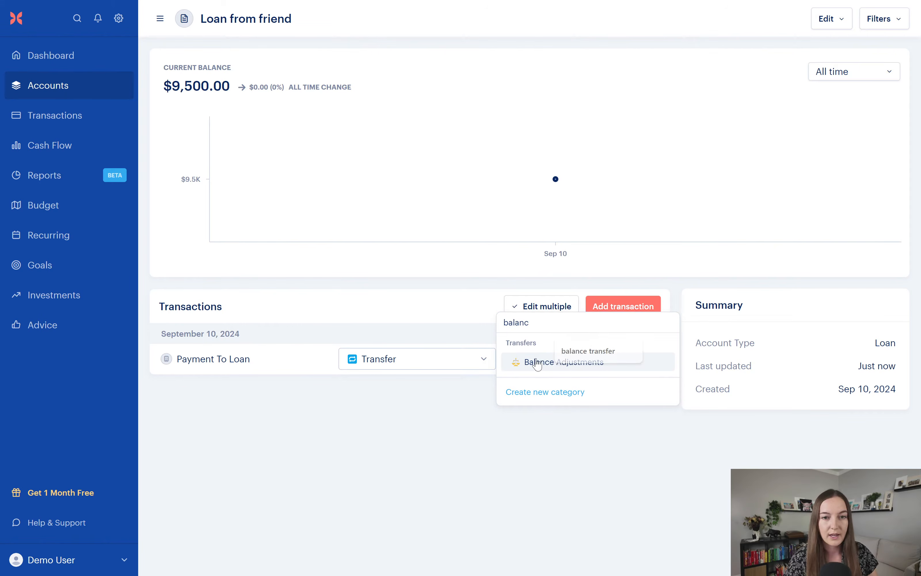
click(563, 366)
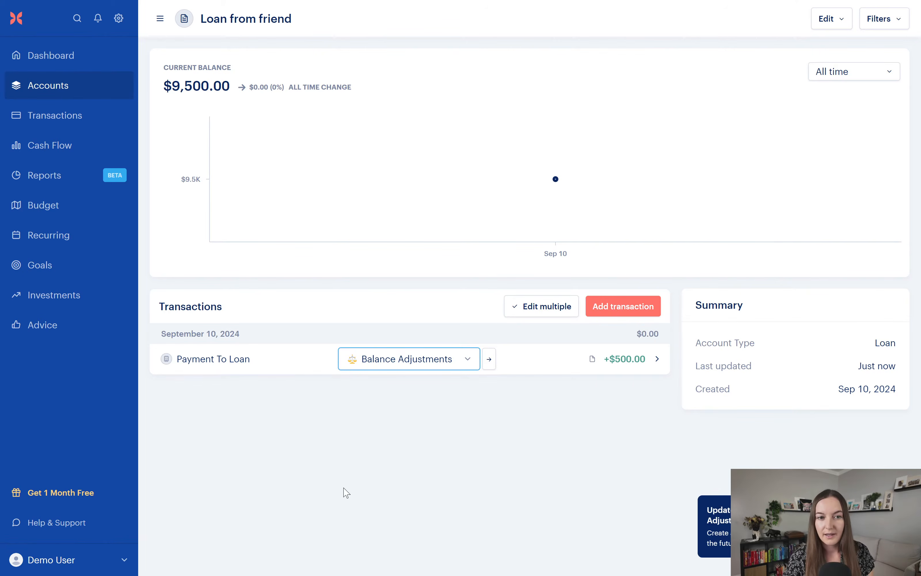
Step: Set the category of the Payment To Loan transaction back to Transfer
click(436, 363)
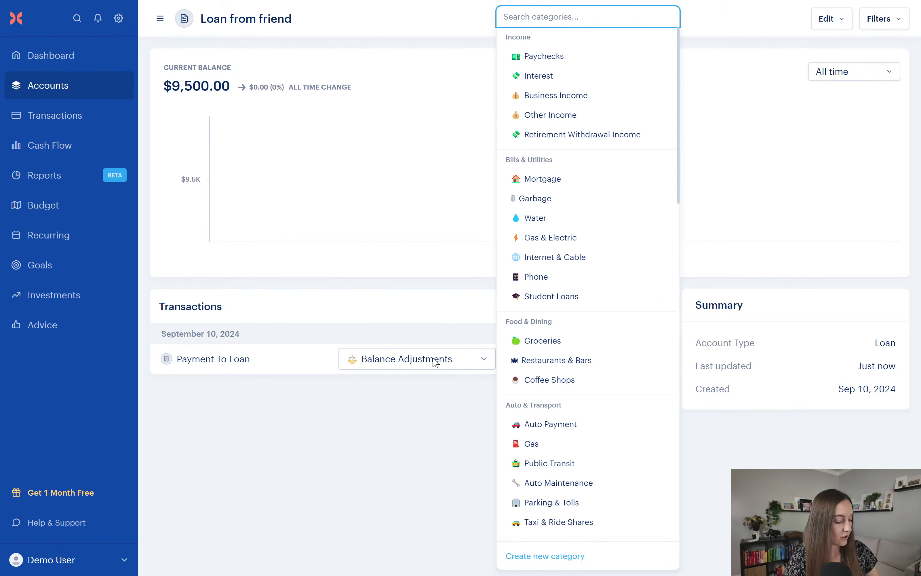
text(trans)
key(Return)
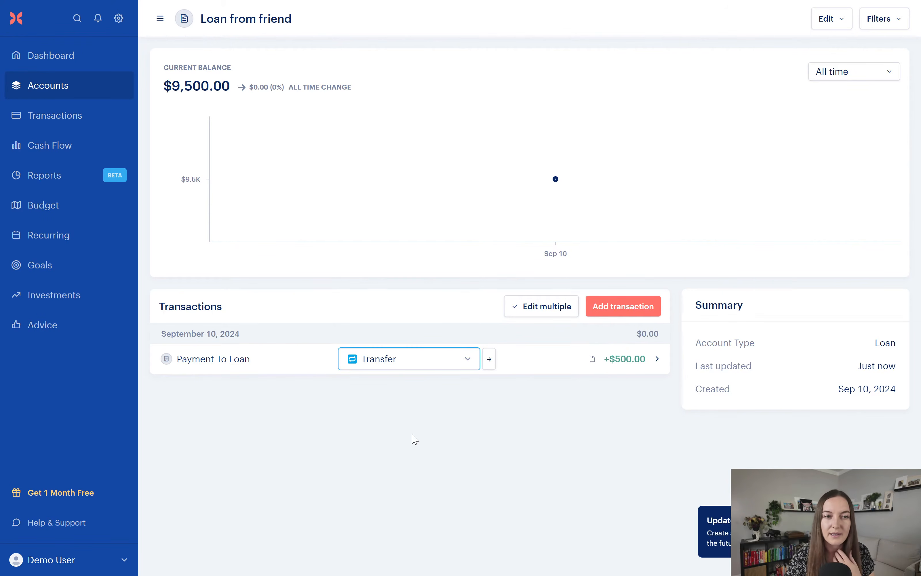
Step: Start a new manual Investments account of type 401k from the accounts overview and name it "401k from work"
click(97, 91)
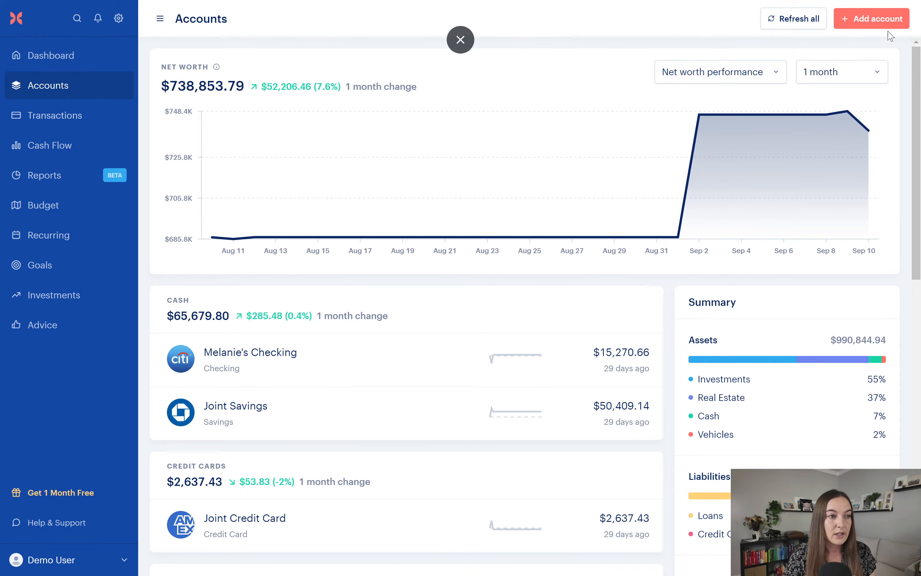
click(881, 19)
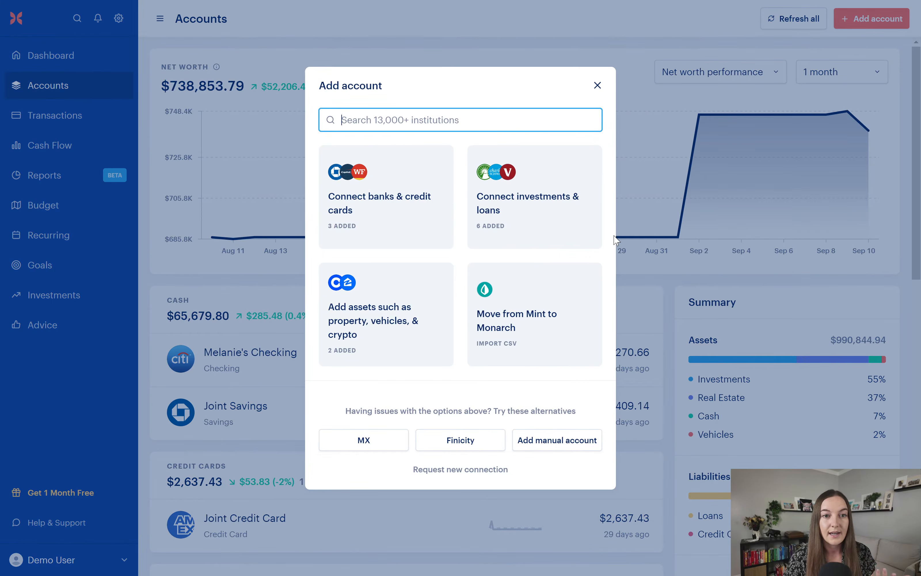
click(559, 442)
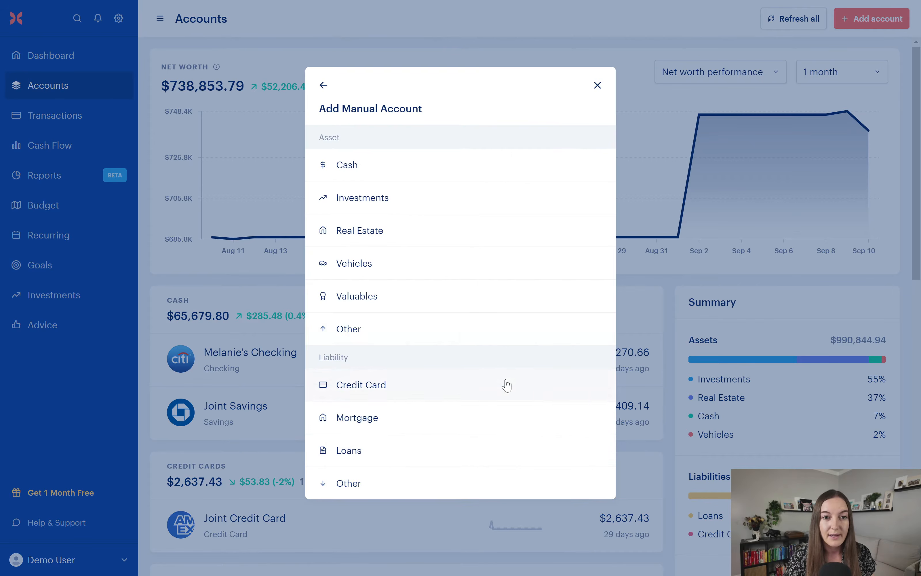
click(400, 199)
click(397, 212)
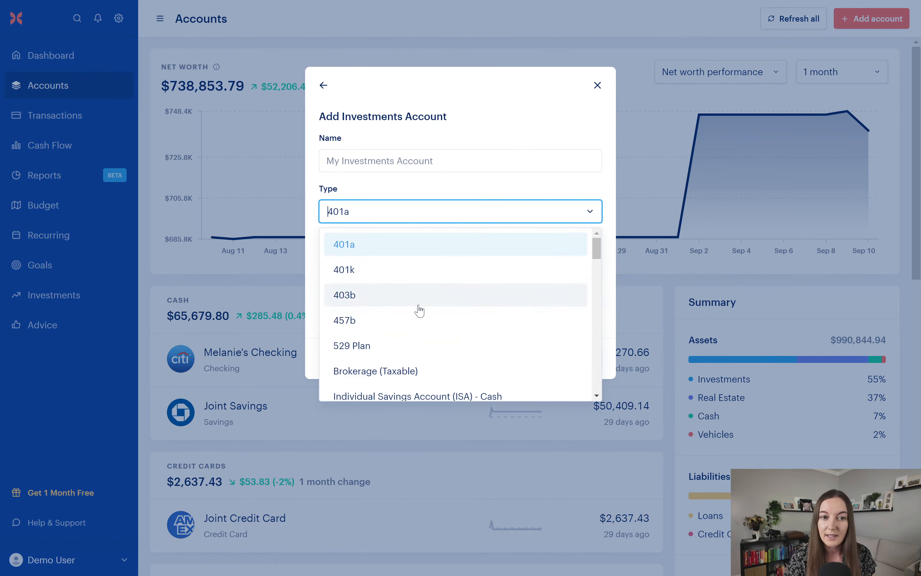
click(408, 267)
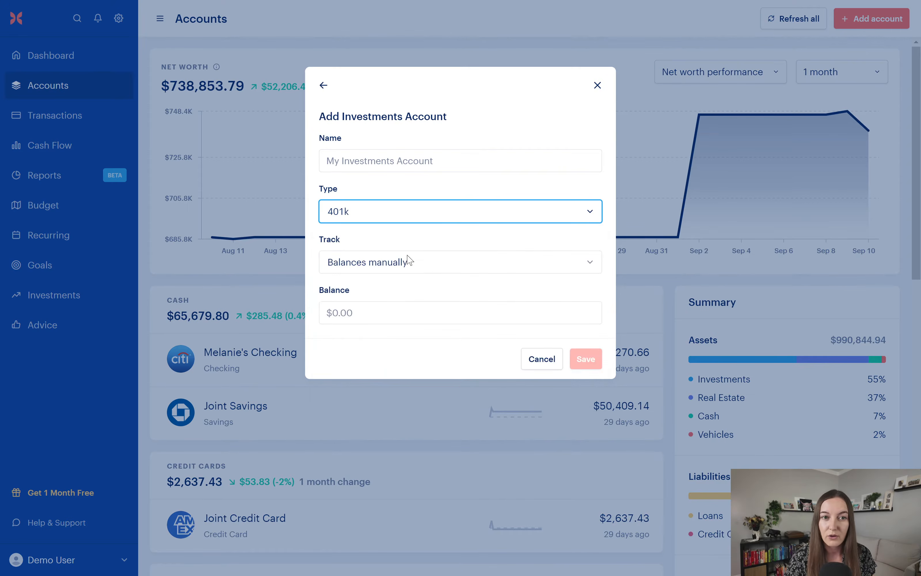
click(383, 168)
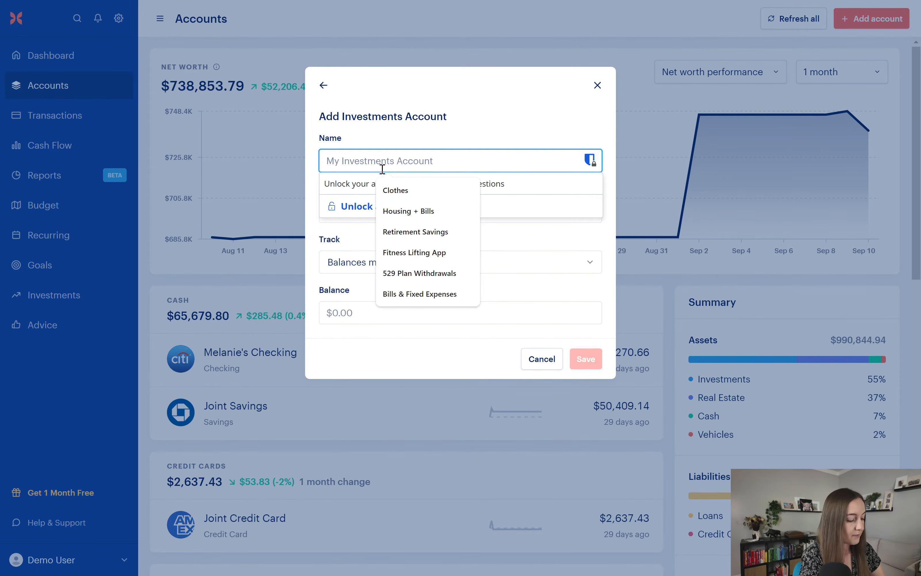
text(401k from work)
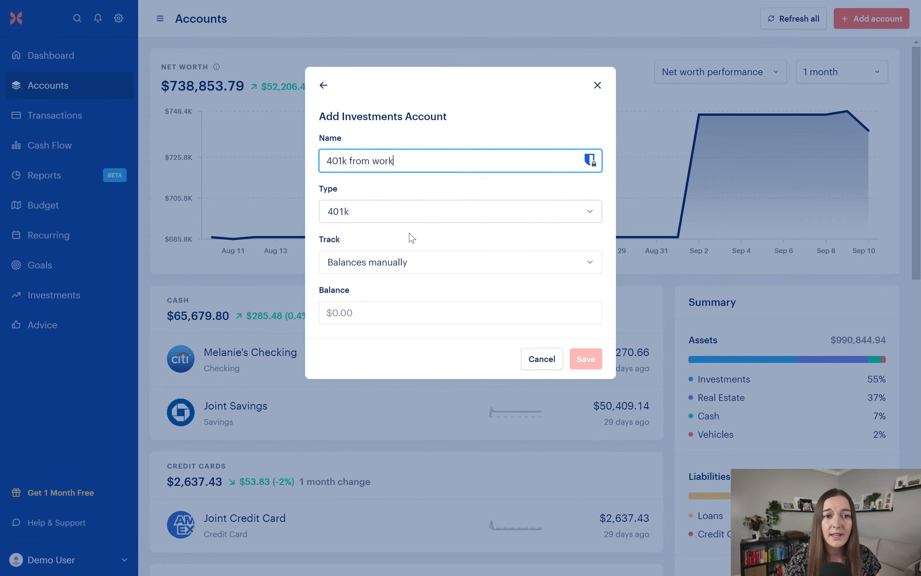
Step: Keep the 401k account tracking balances manually, set its balance to $50,000, and save it
click(412, 265)
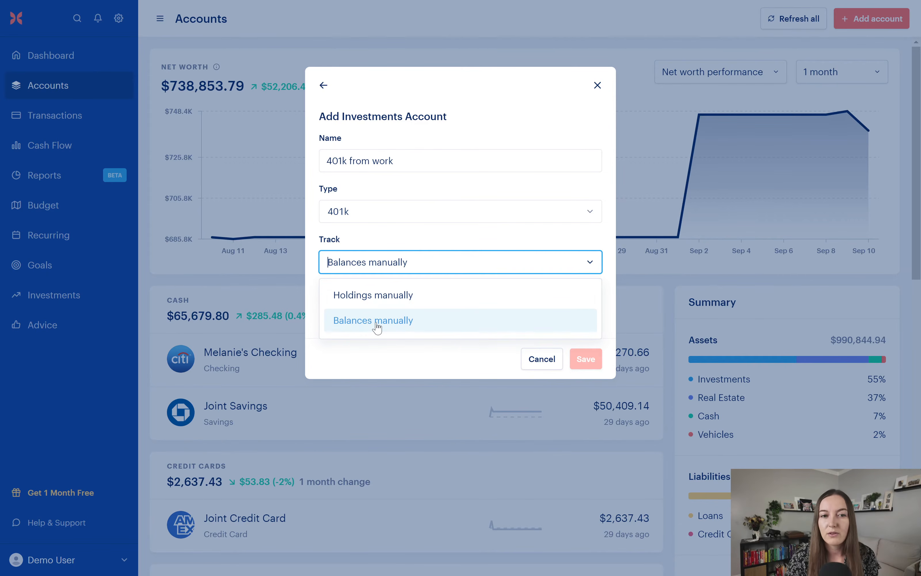
click(426, 240)
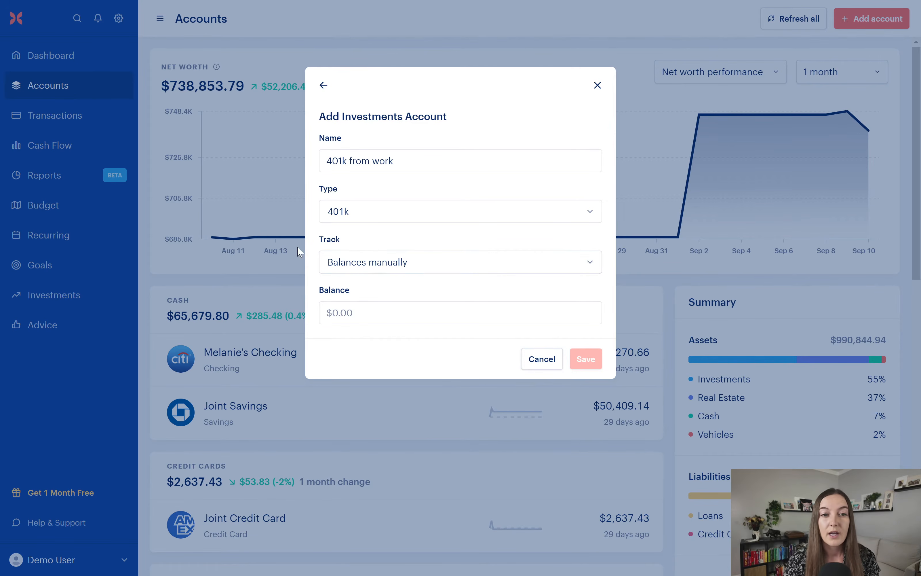
click(368, 319)
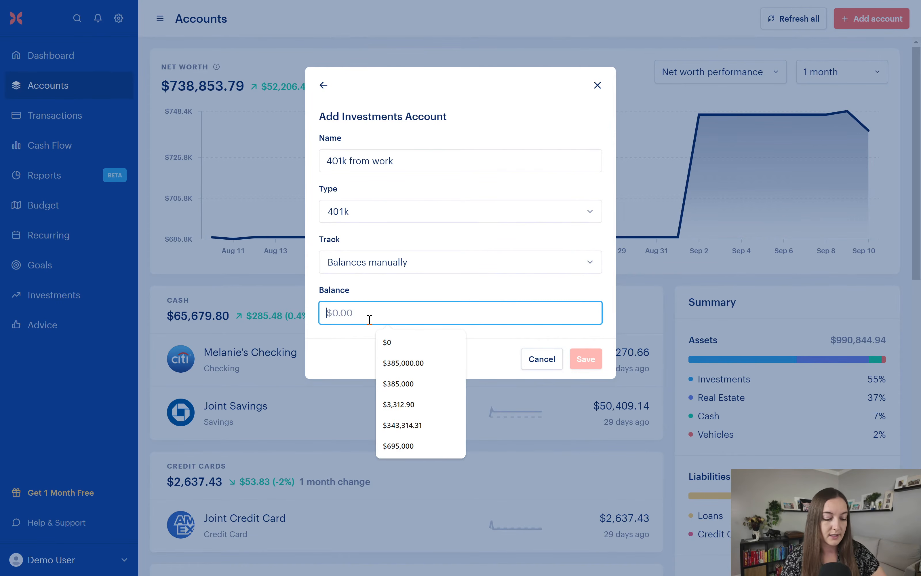
text(500000)
click(426, 294)
click(574, 359)
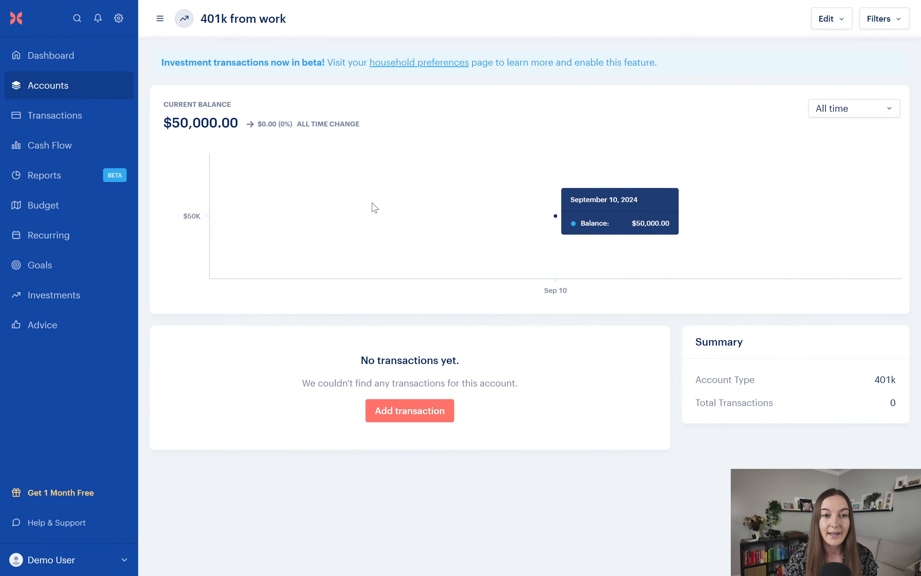
Step: Start a new transaction in the 401k account as a credit with an amount of $10,000
click(393, 413)
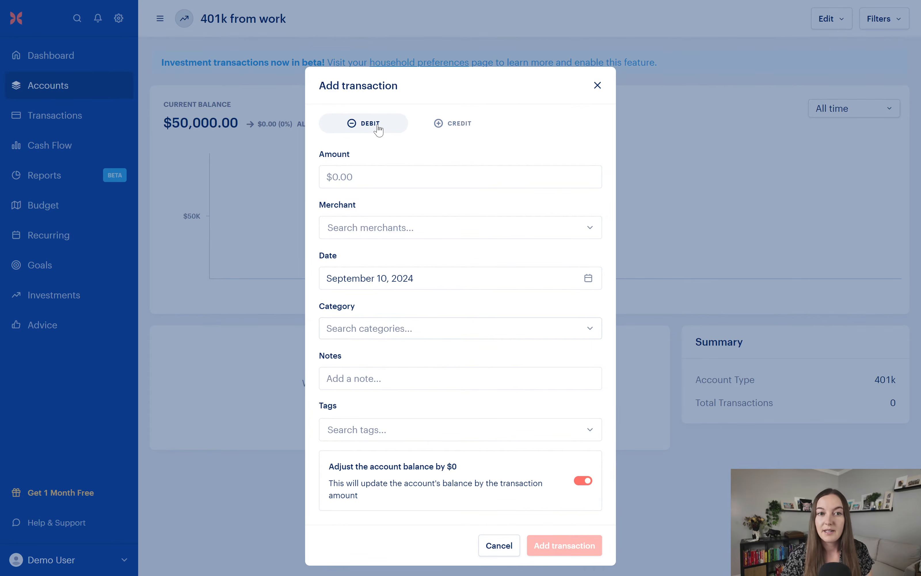
click(443, 125)
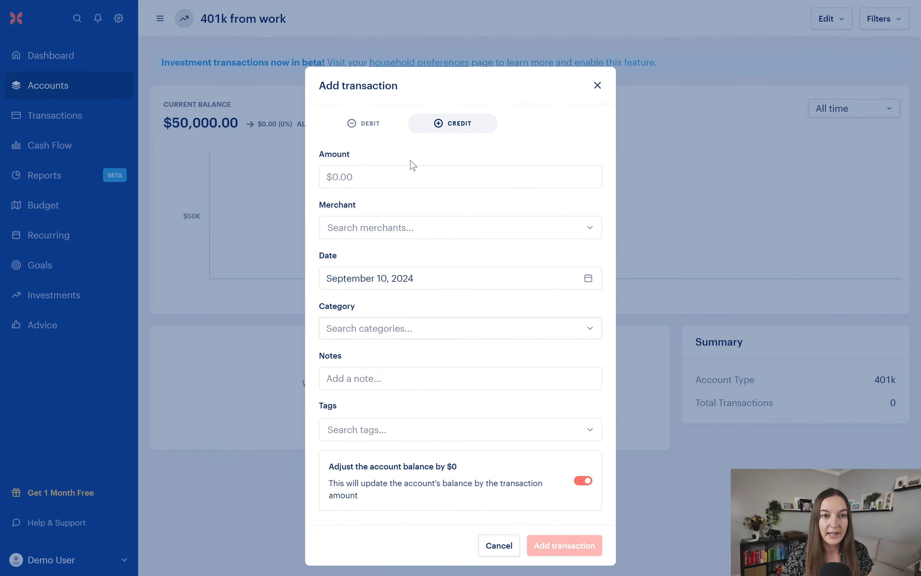
click(400, 175)
text(100000)
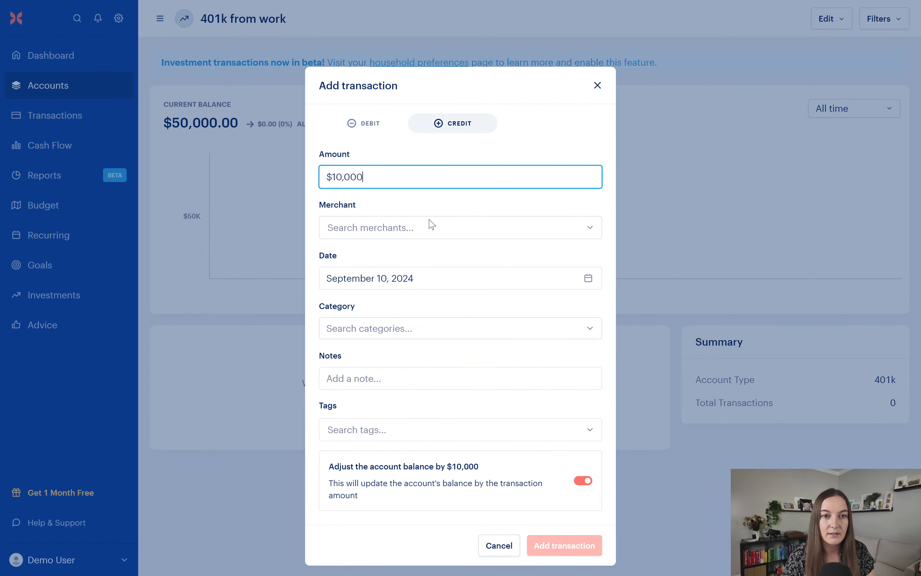
Step: Create a new merchant named "Balance Adjustment" for the 401k transaction
click(431, 228)
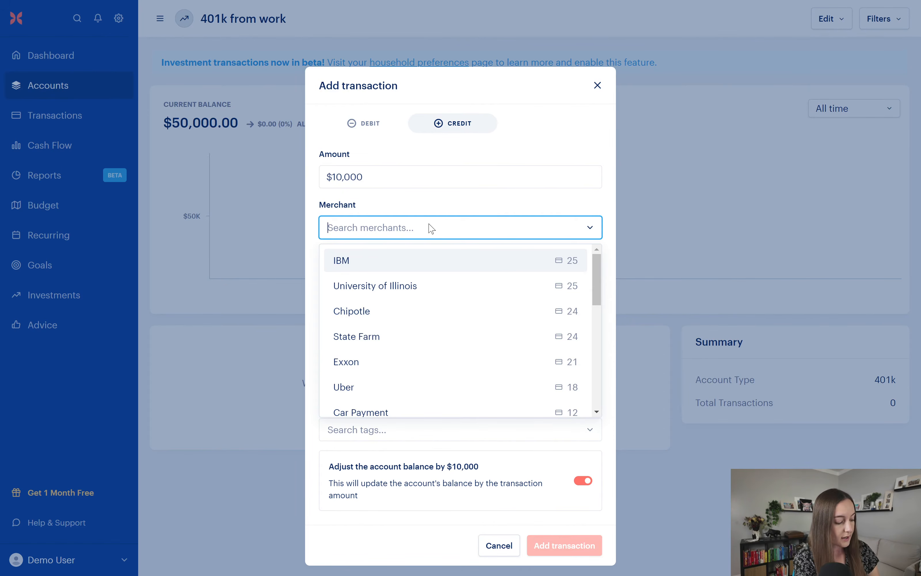
text(Balance Adjustment)
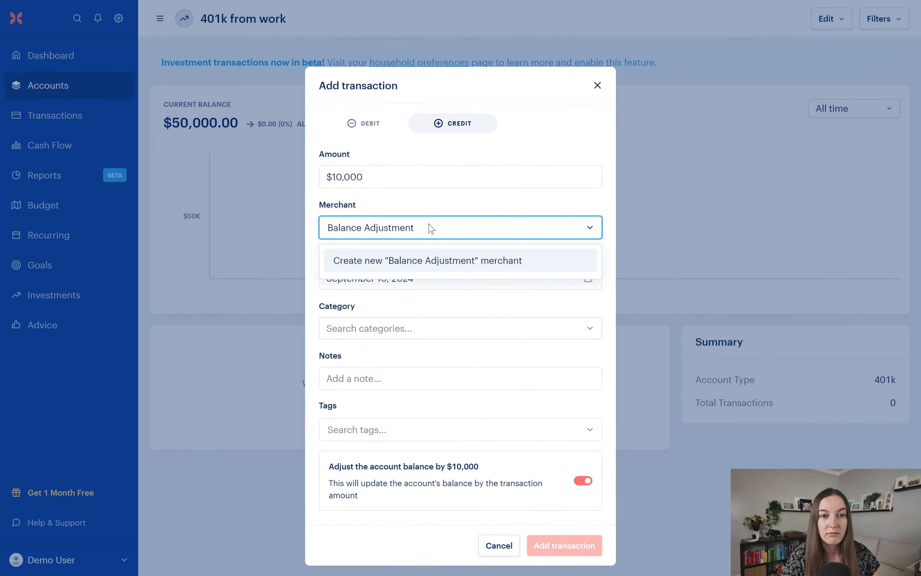
click(455, 261)
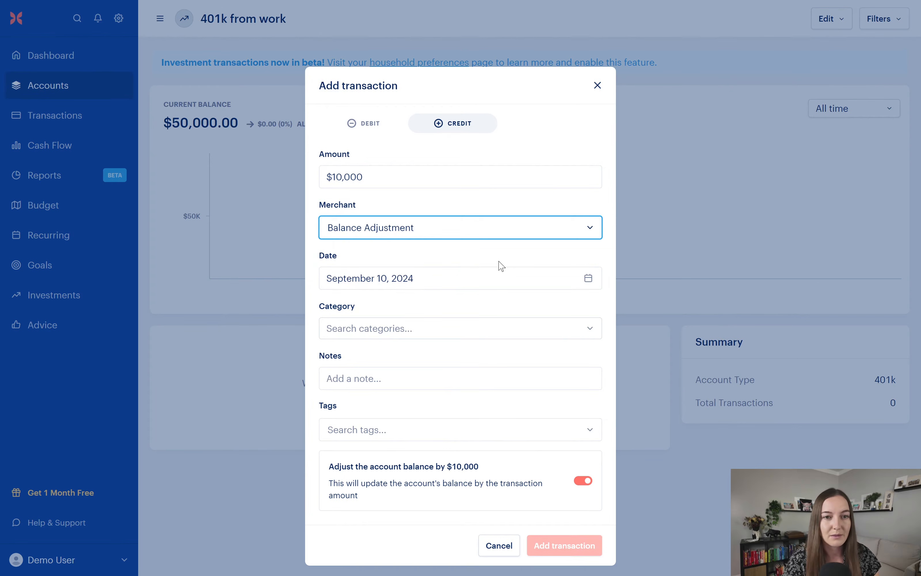
Step: Set the 401k transaction's category to Balance Adjustments
click(431, 330)
scroll(660, 358, down, 15)
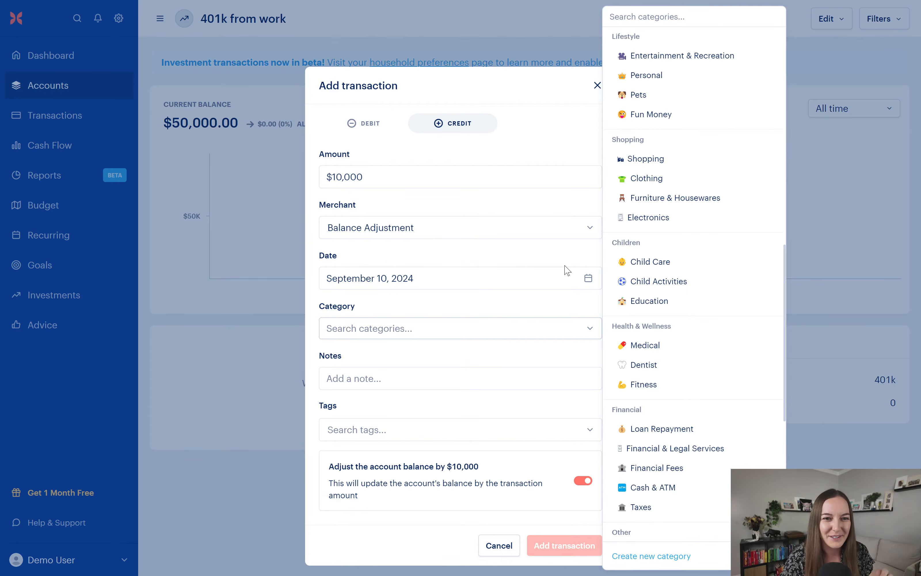
scroll(650, 453, down, 5)
scroll(650, 453, down, 2)
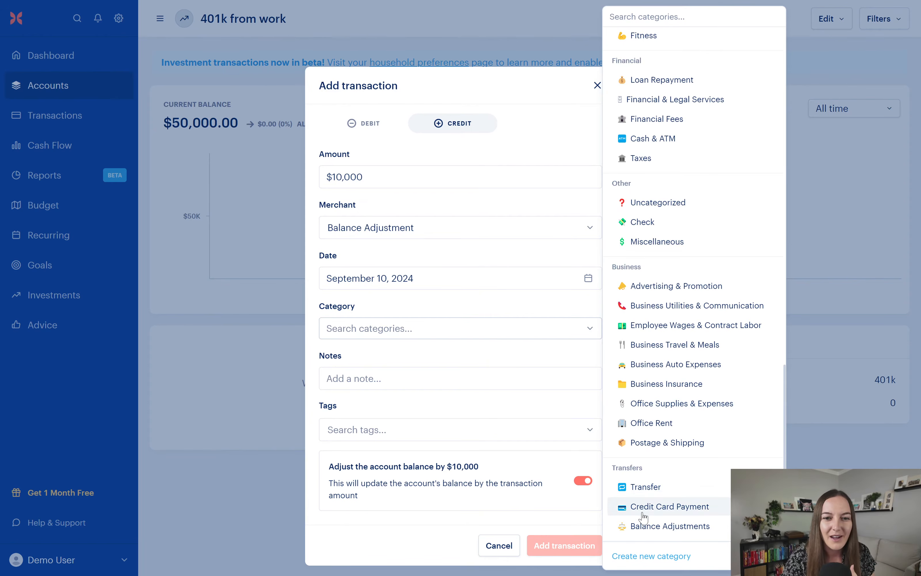
click(644, 526)
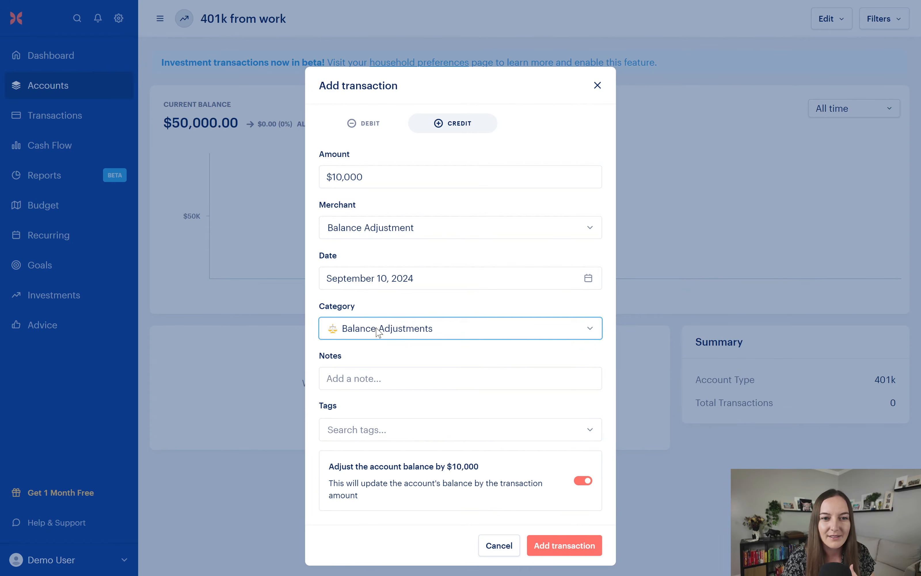
Step: Add the $10,000 balance adjustment transaction to the 401k account, leaving its note empty
click(377, 377)
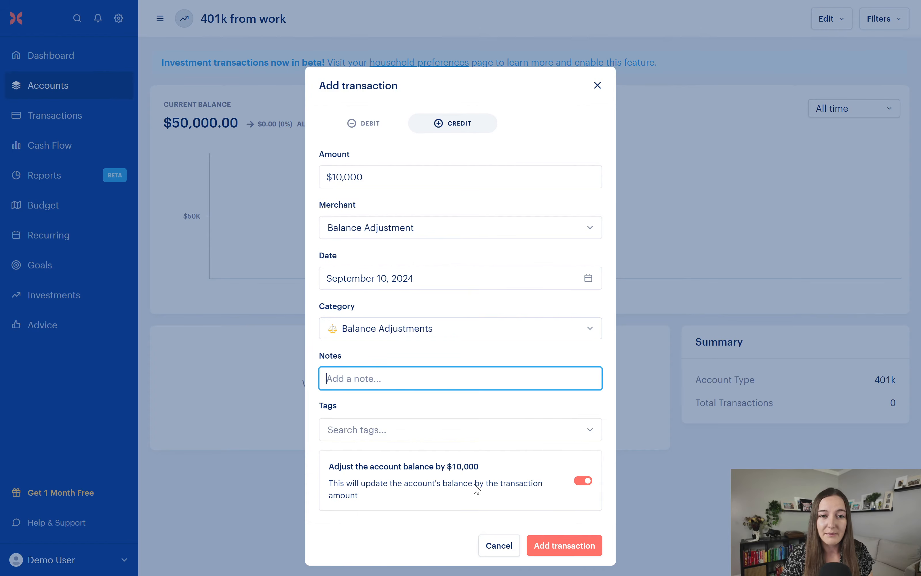
click(567, 551)
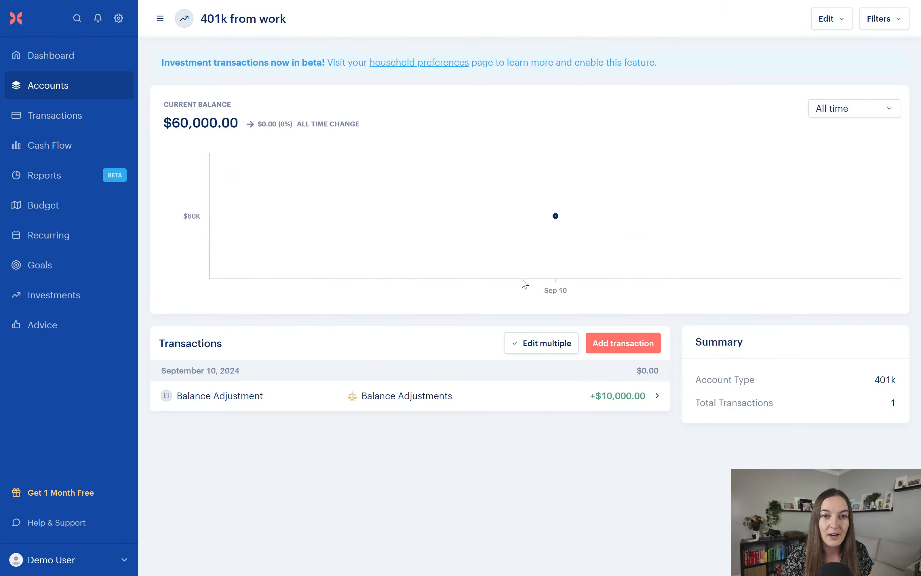
mouse_move(531, 283)
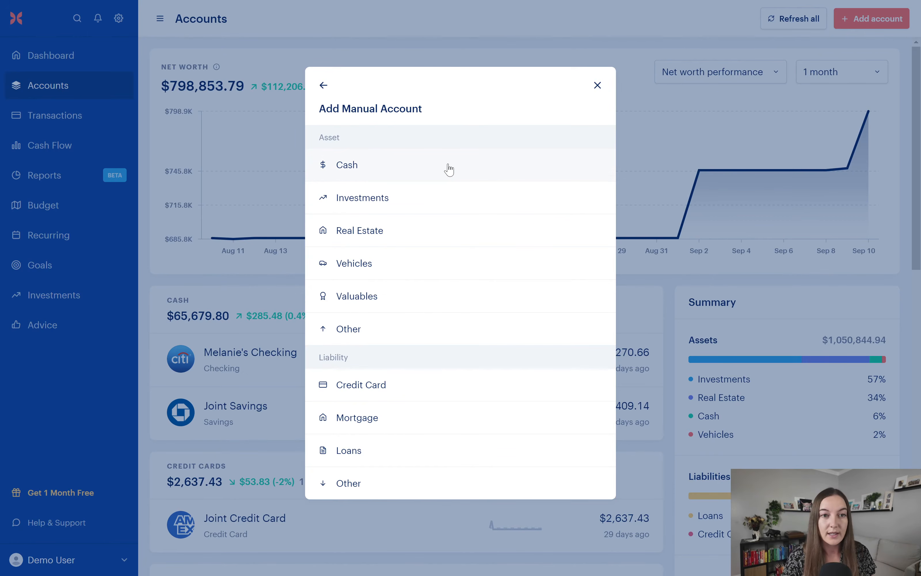
Step: Start a manual cash account named "Cash In Wallet" with the type Checking
click(416, 171)
click(422, 164)
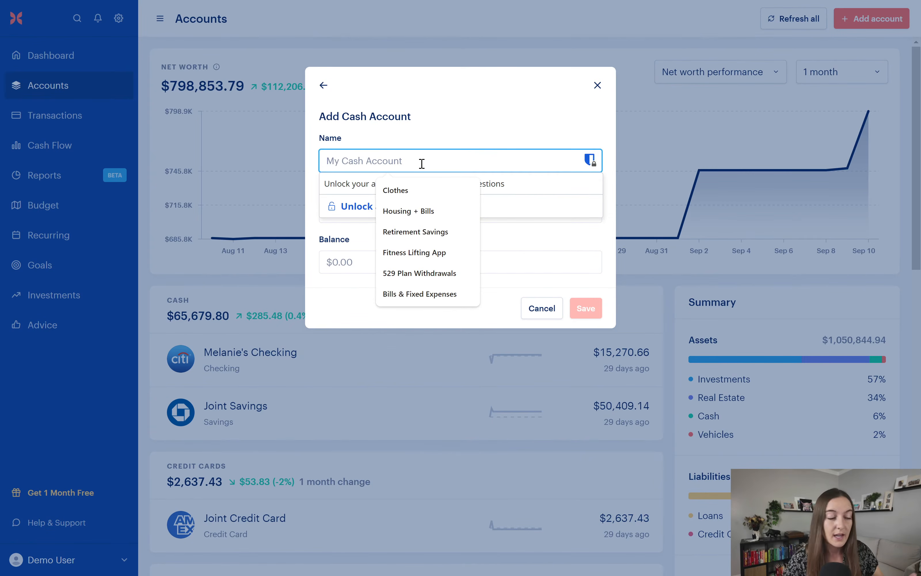
text(Cash In w)
key(BackSpace)
text(Wallet)
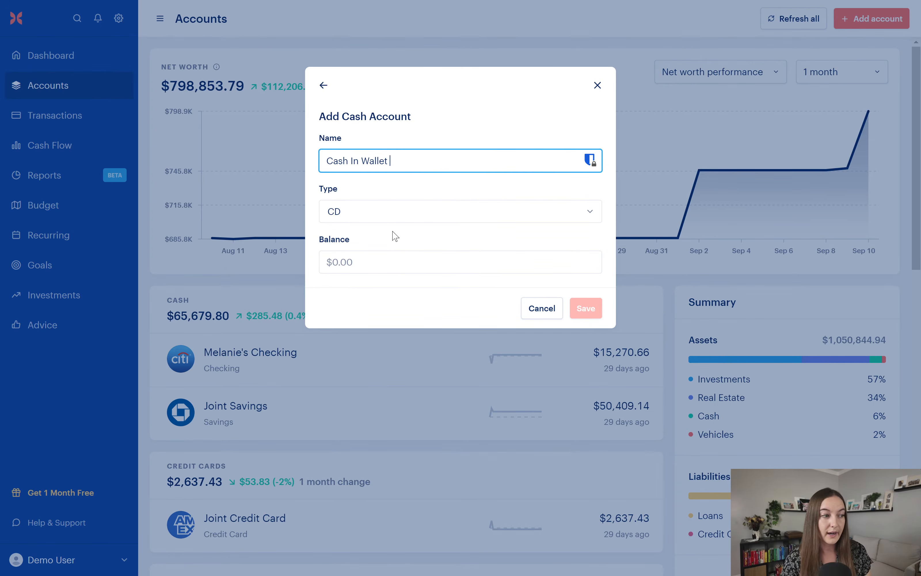
click(397, 220)
click(394, 265)
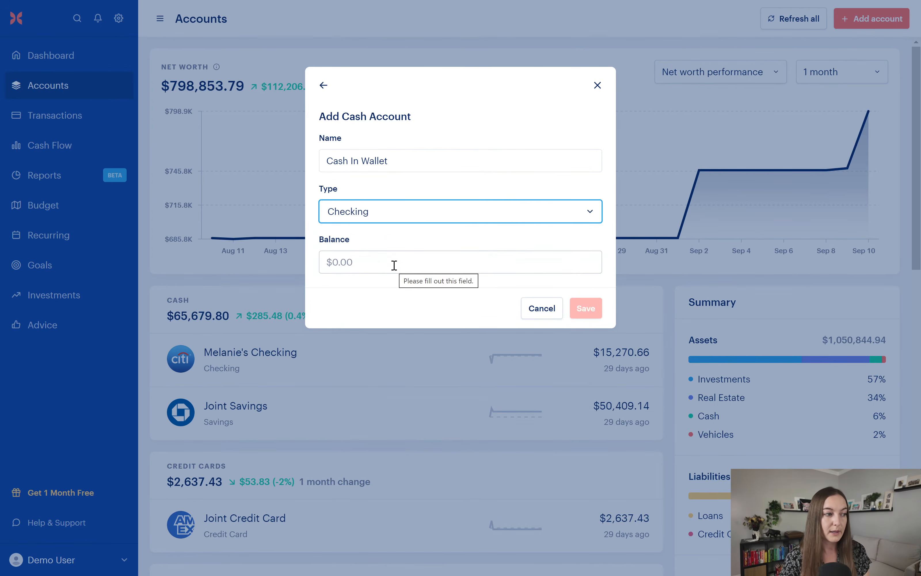
Step: Set the Cash In Wallet account's balance to $50 and save the account
click(395, 265)
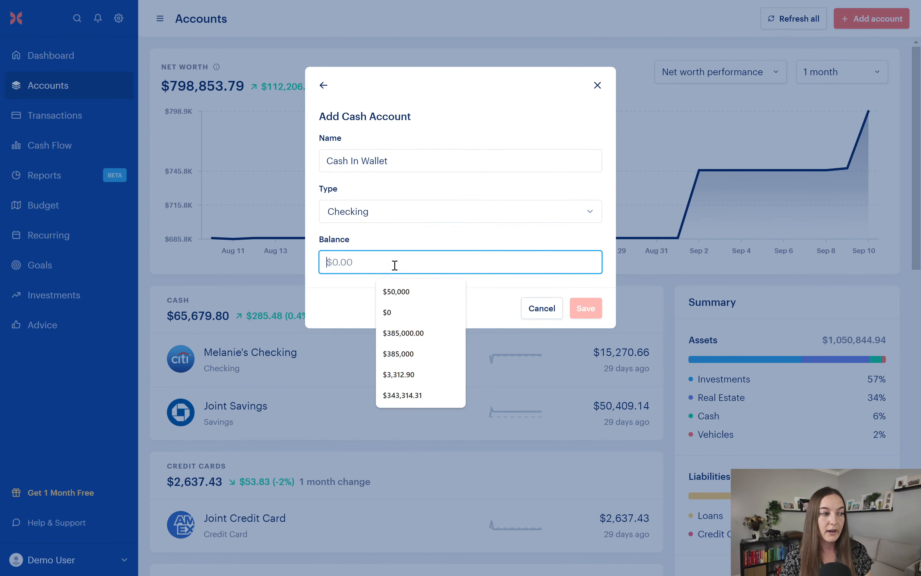
click(396, 187)
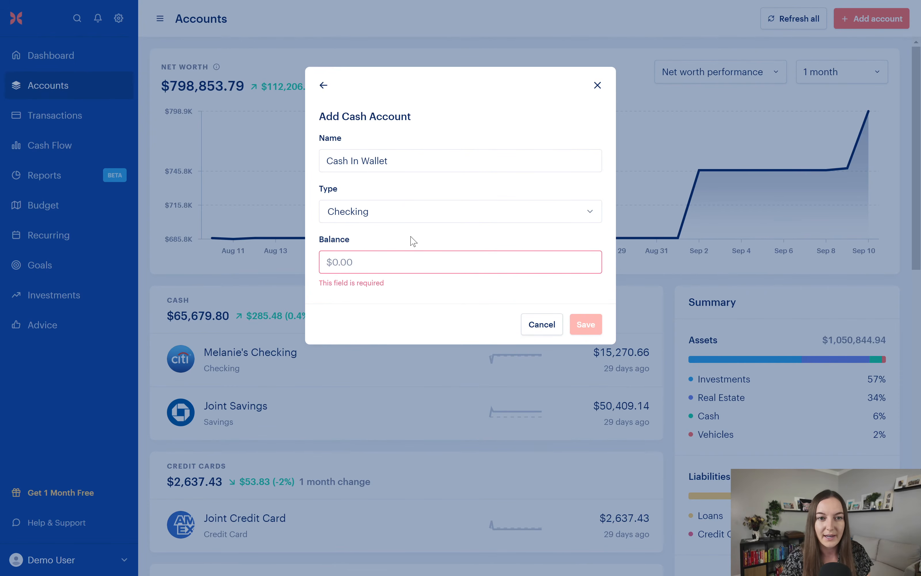
click(397, 261)
click(400, 247)
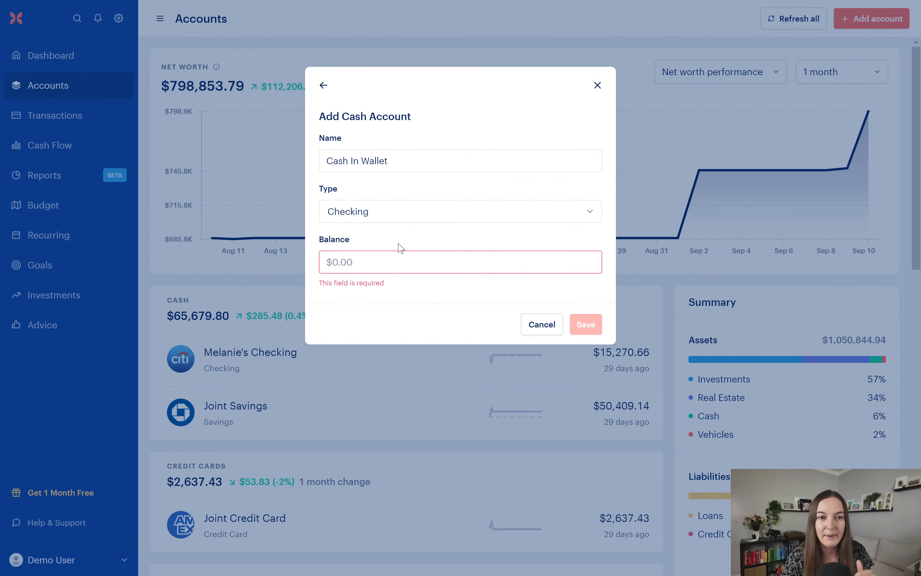
click(389, 264)
text(50)
click(426, 246)
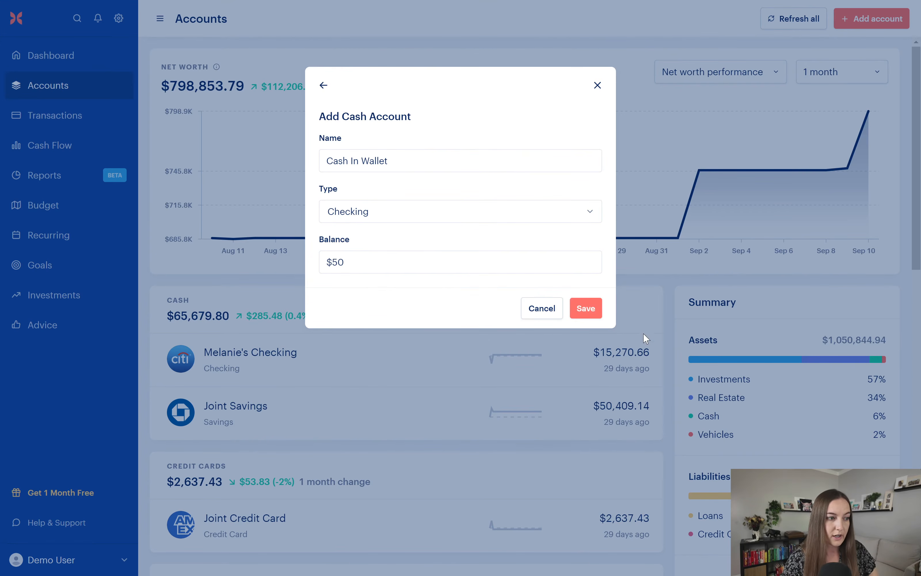
click(586, 309)
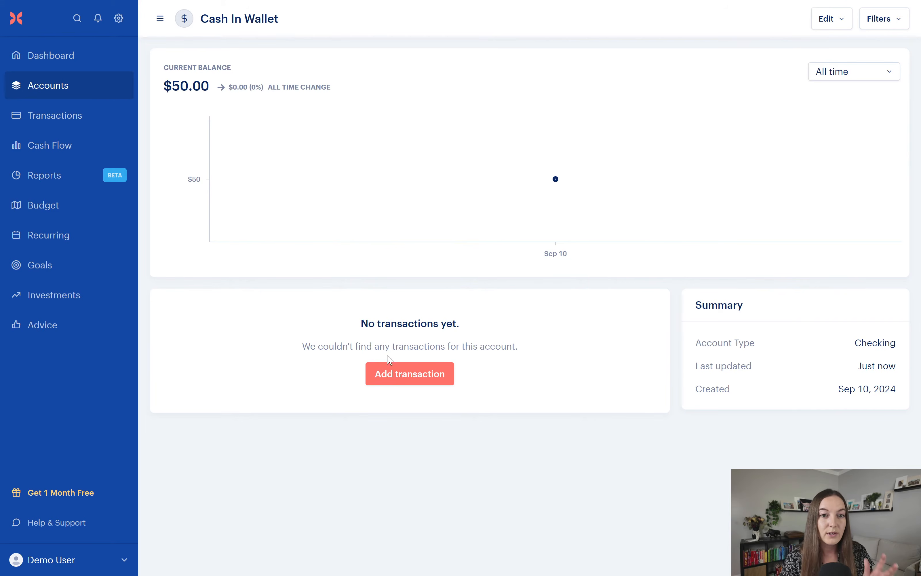
Step: Start a new credit transaction of $200 in the Cash In Wallet account
click(104, 96)
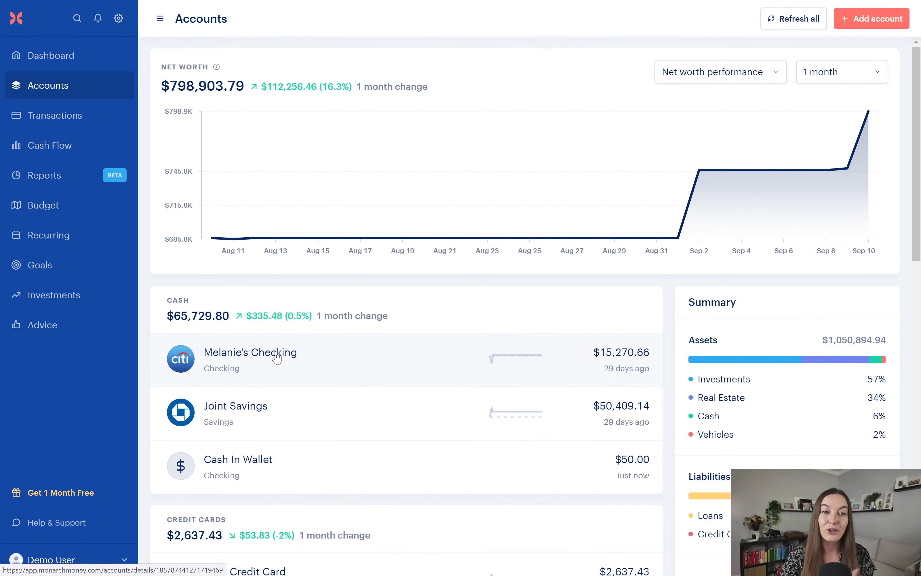
click(285, 472)
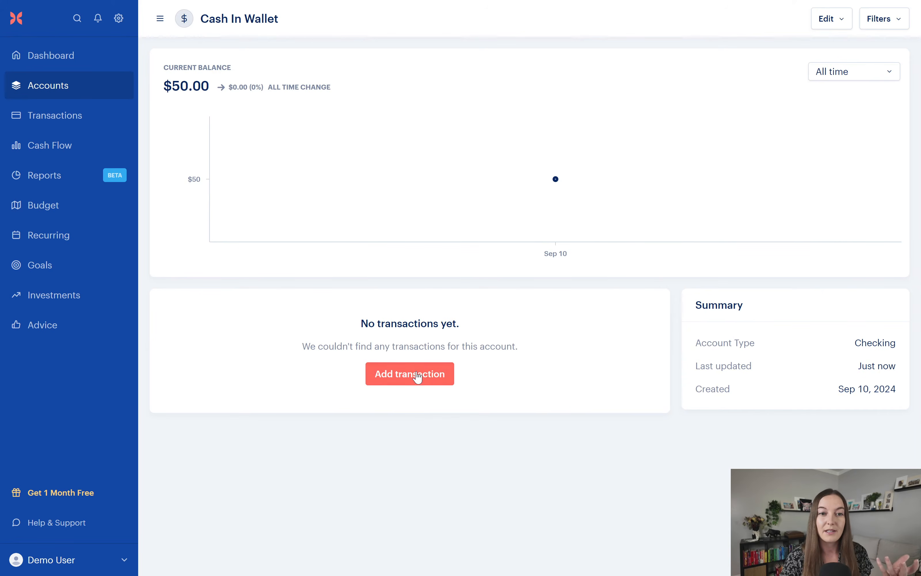
click(418, 374)
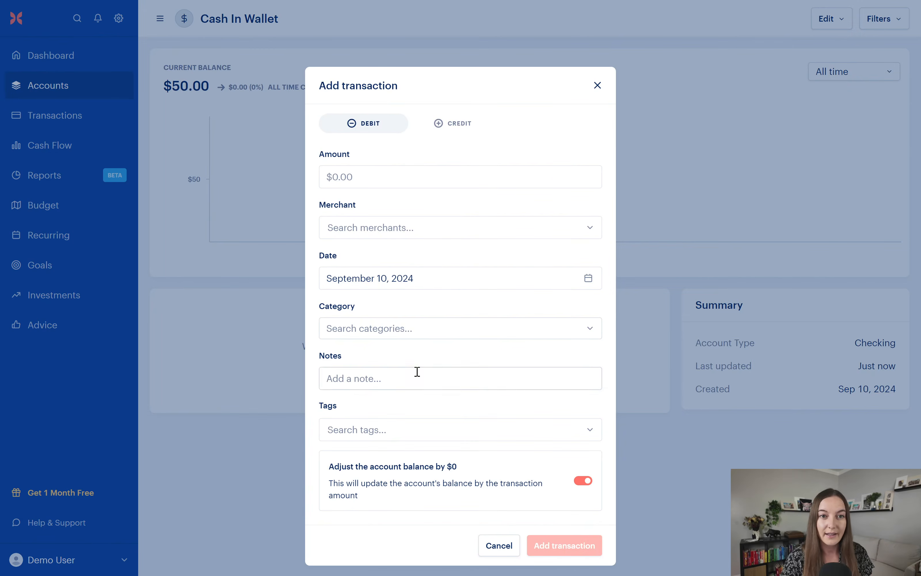
click(437, 125)
click(421, 178)
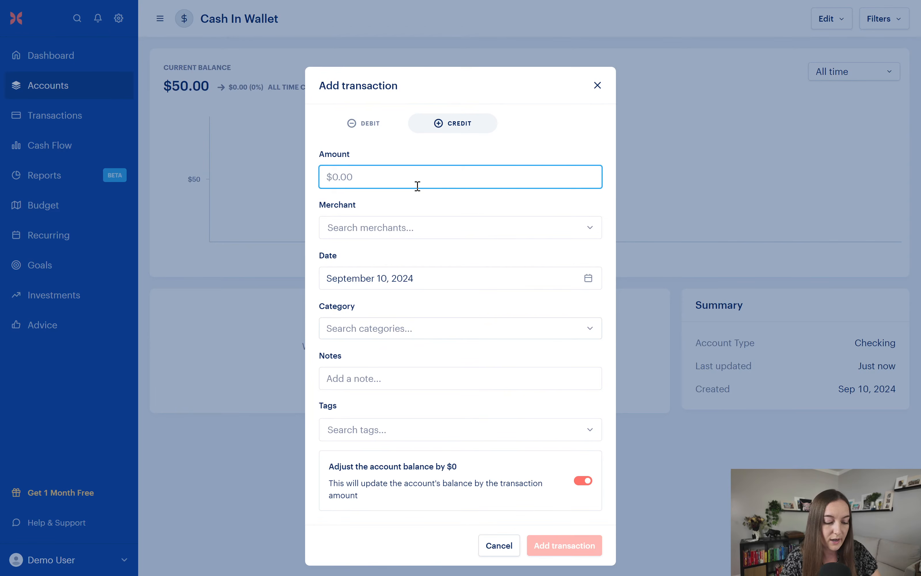
text(200)
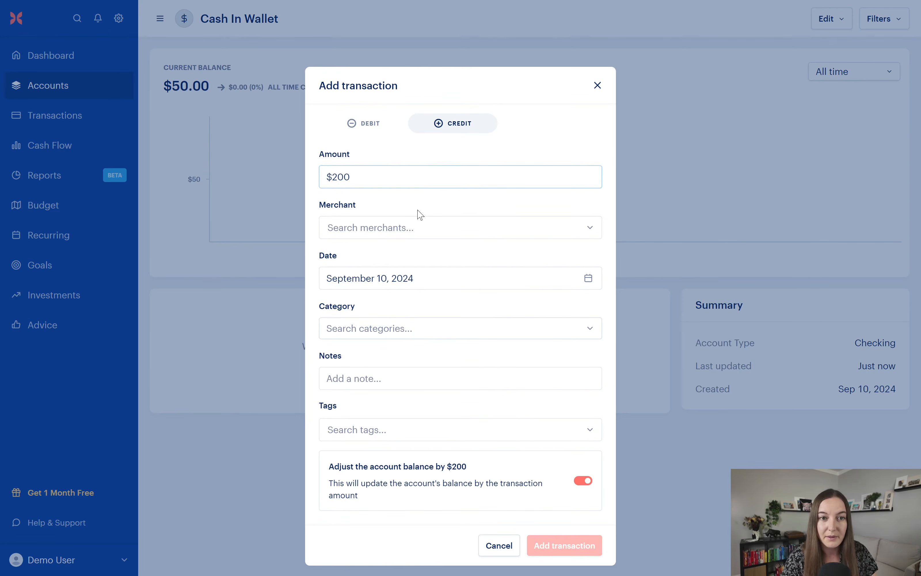
Step: Choose the existing merchant "ATM Withdrawal" for the $200 credit
click(416, 229)
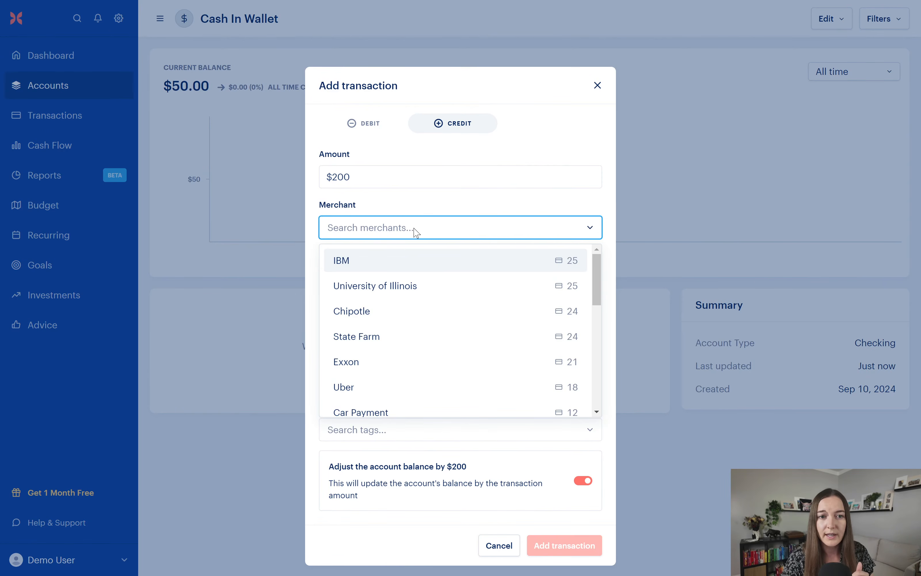
click(364, 232)
text(AT)
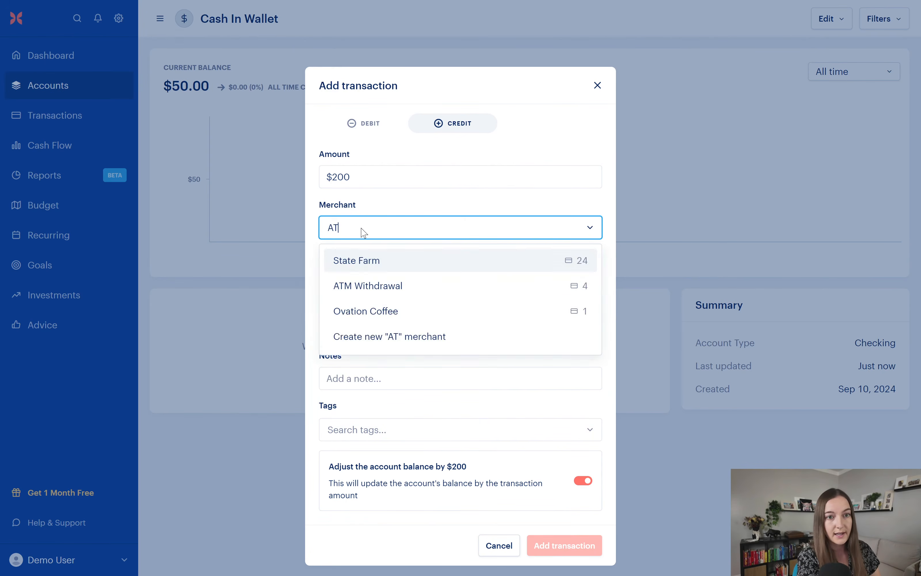
text(M Withdrawal)
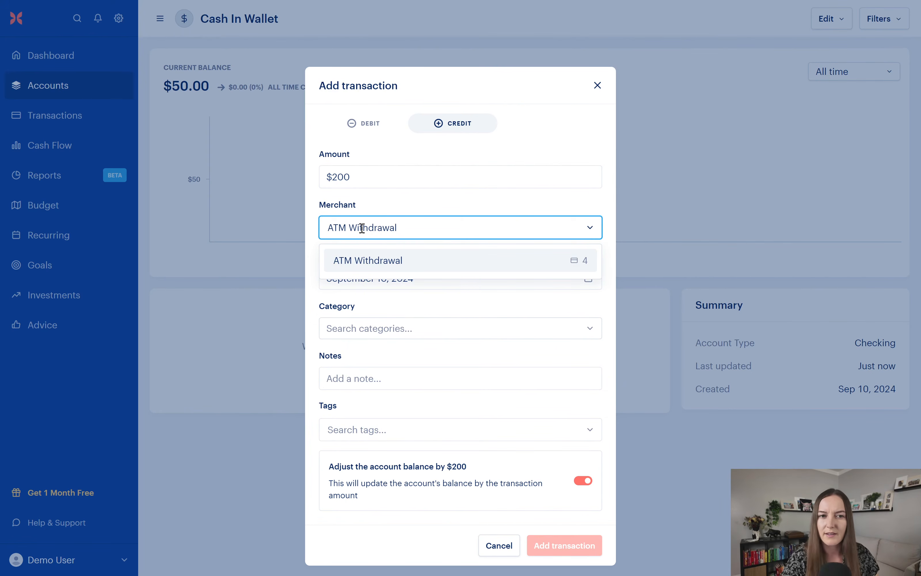
click(364, 262)
Step: Set the ATM withdrawal's category to Transfer and add the transaction to the wallet account
click(374, 330)
text(tra)
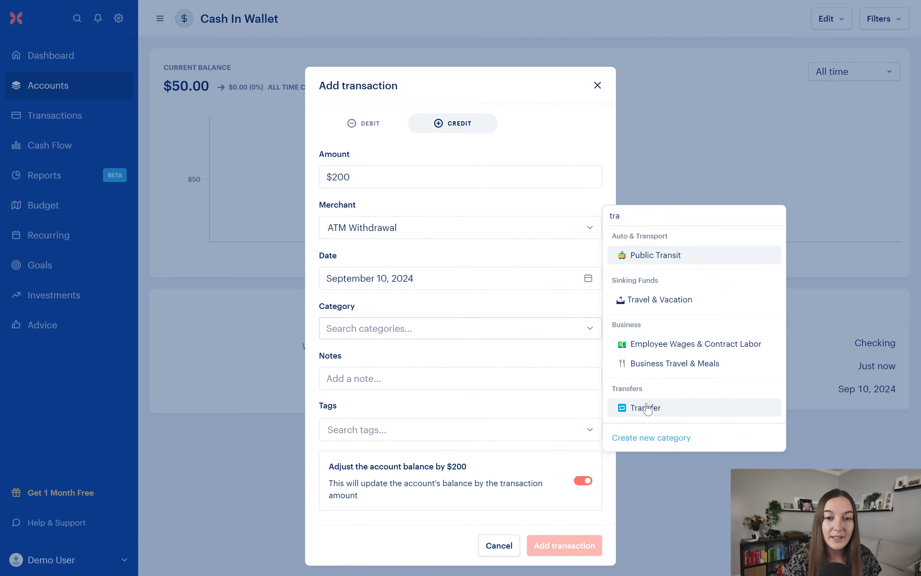
click(647, 407)
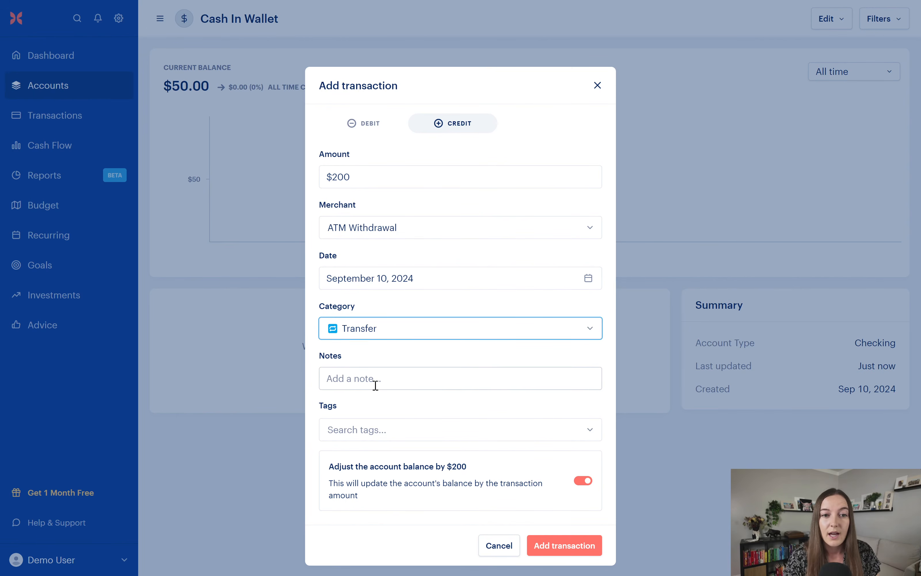
click(362, 373)
click(374, 365)
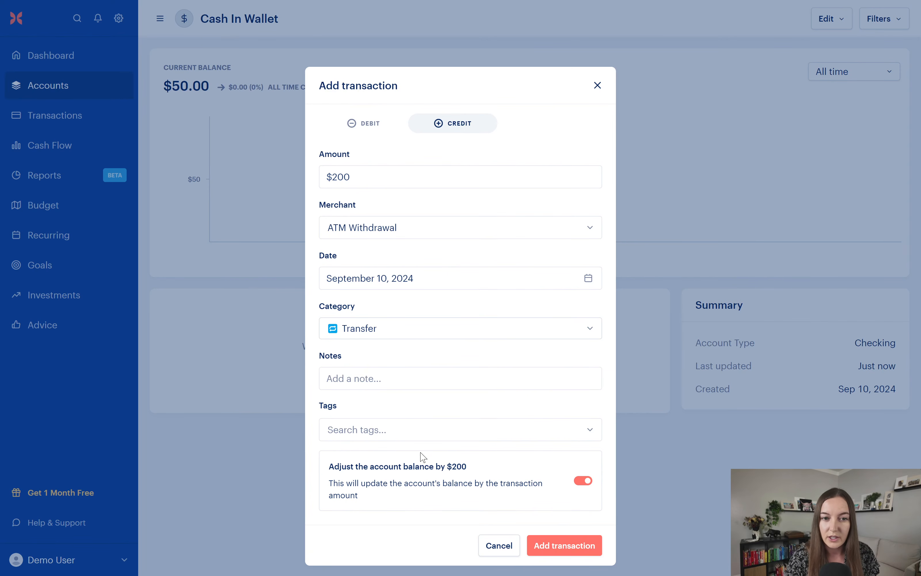
click(552, 546)
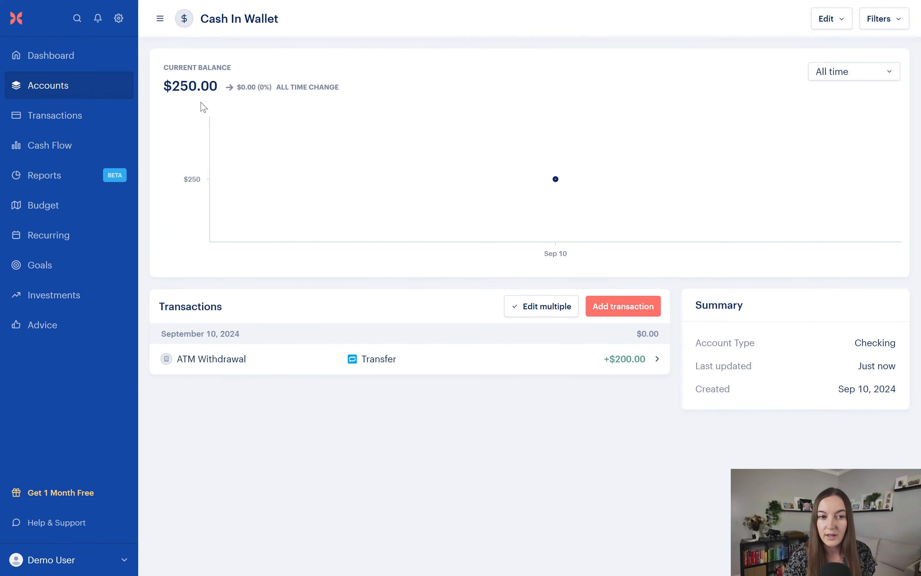
Step: Start a $25 debit transaction in the Cash In Wallet account with Starbucks as the merchant
click(629, 315)
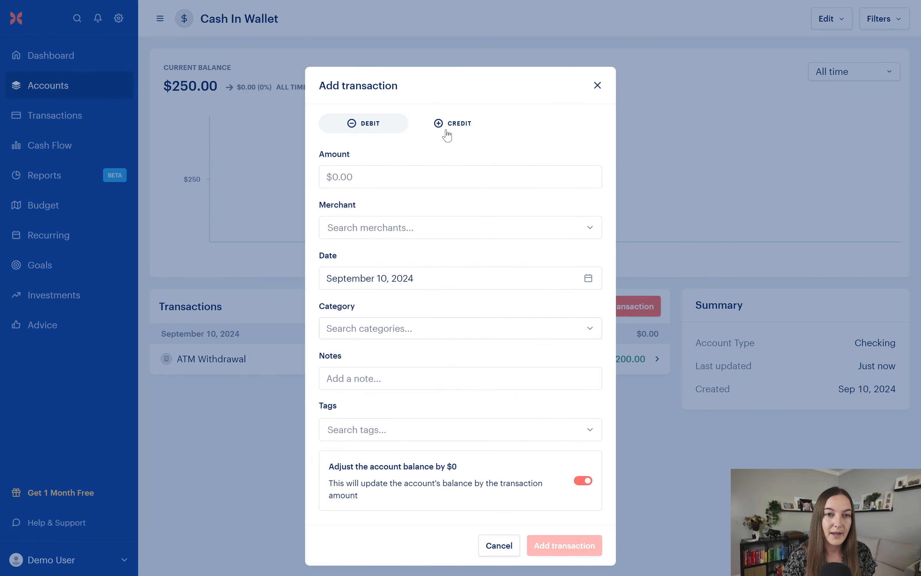
click(423, 181)
text(25)
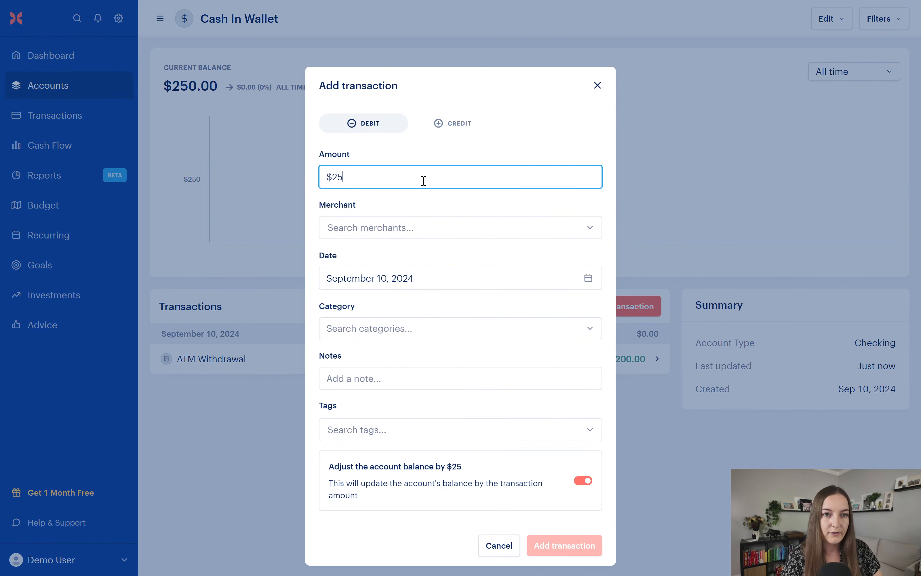
click(430, 230)
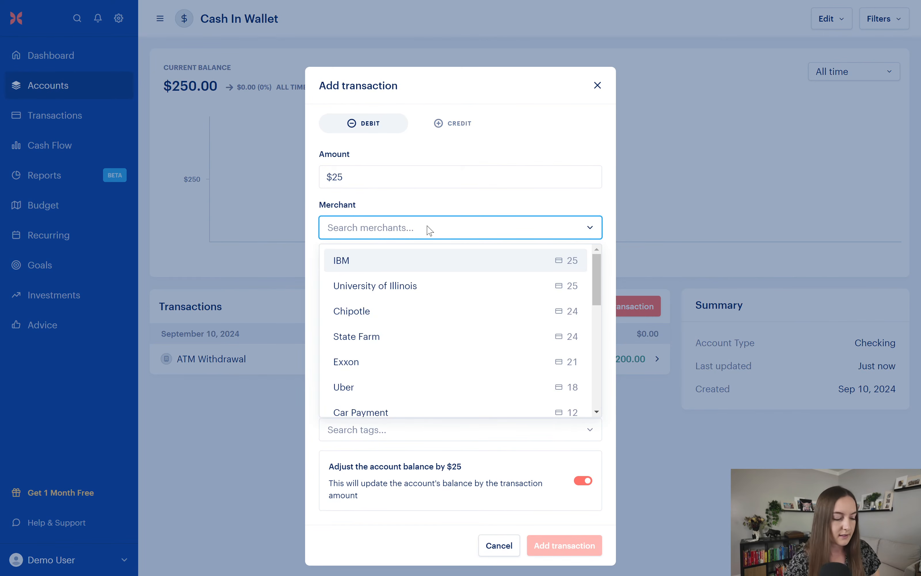
text(sta)
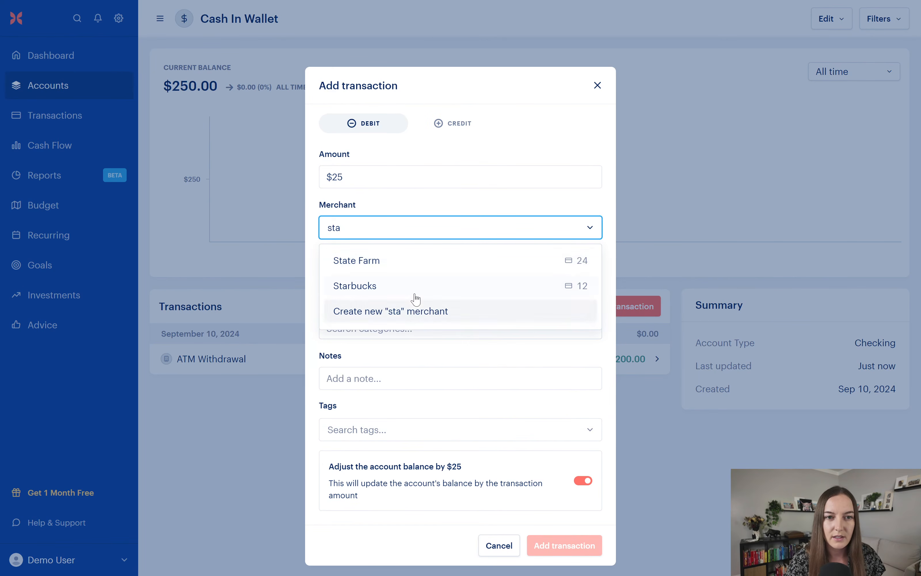
click(414, 293)
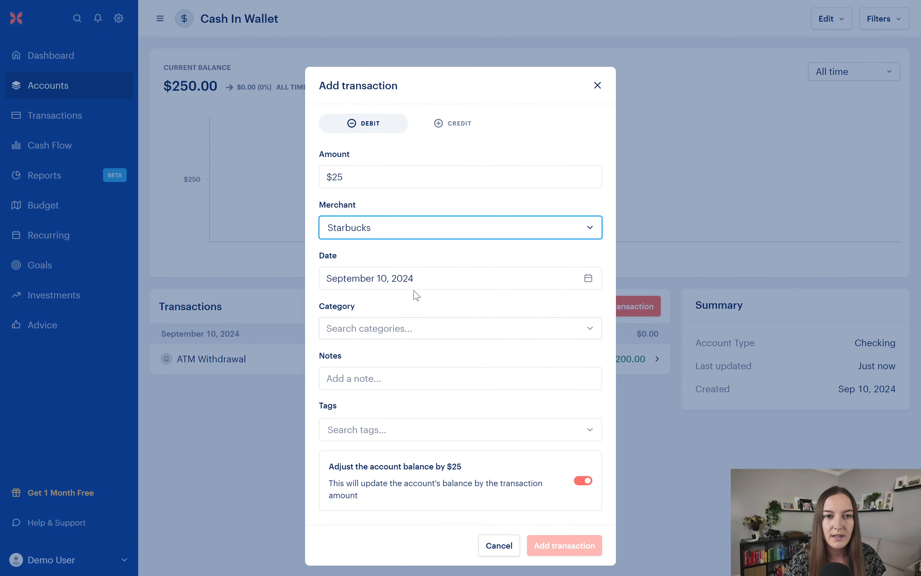
Step: Categorize the Starbucks debit as Coffee Shops and add the transaction
click(417, 330)
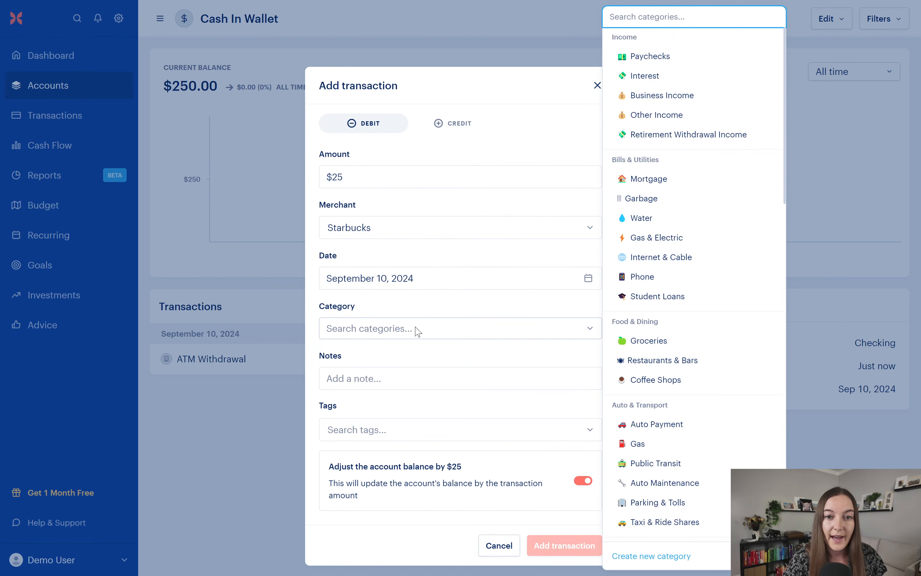
click(670, 378)
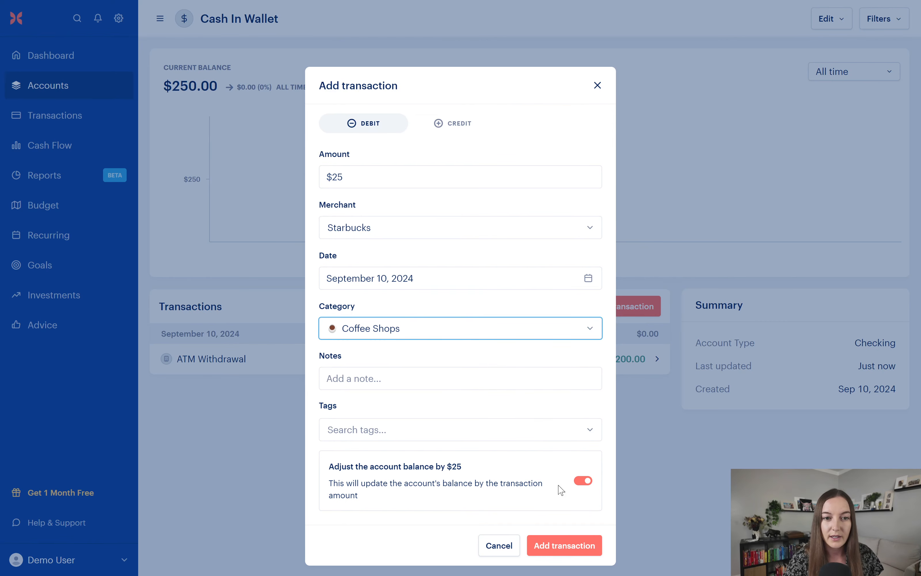
click(565, 547)
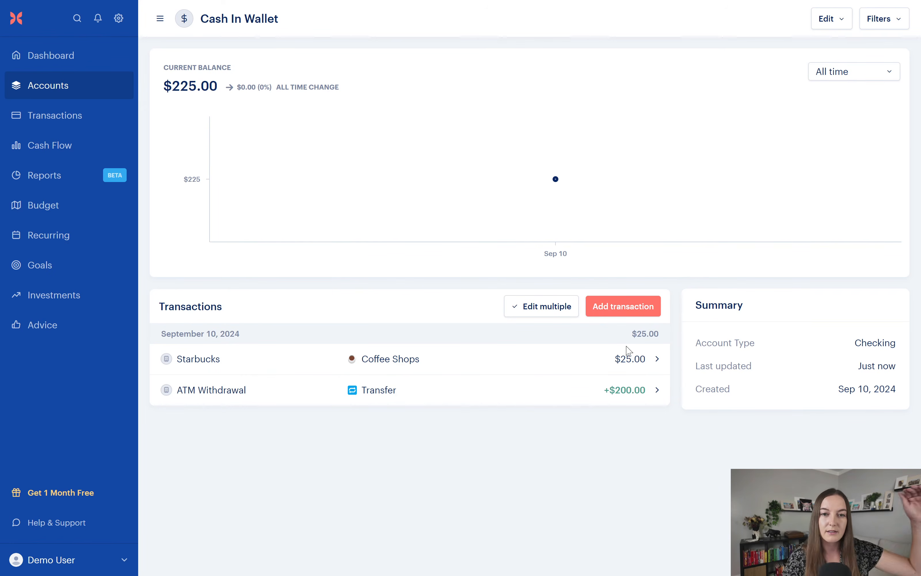
Step: Check the blank transaction form's debit and credit options and the balance field in the Cash In Wallet account's edit settings
click(620, 308)
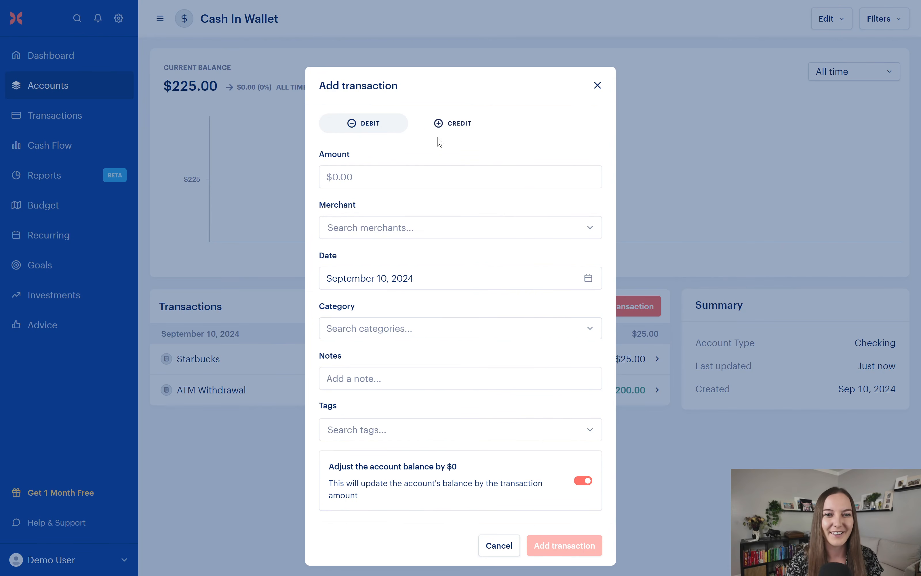
click(596, 86)
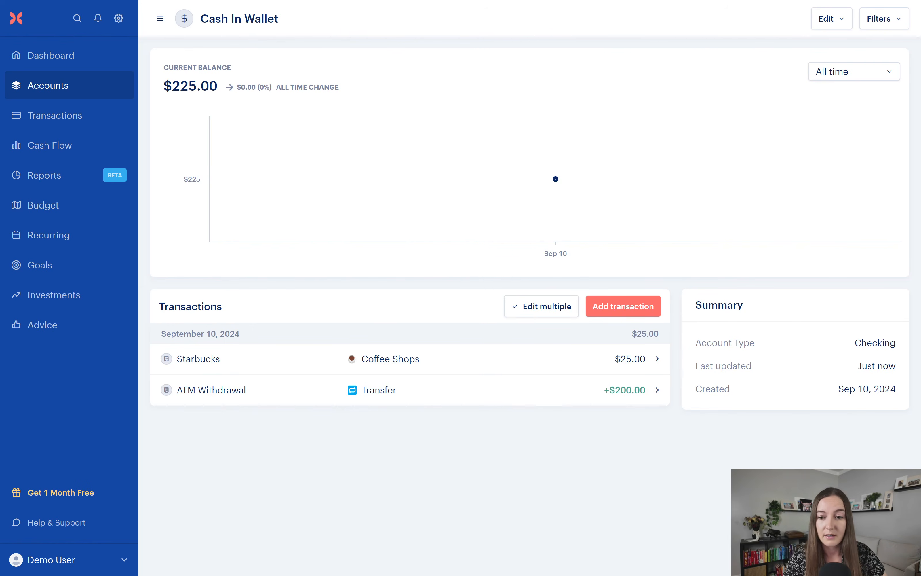
click(832, 18)
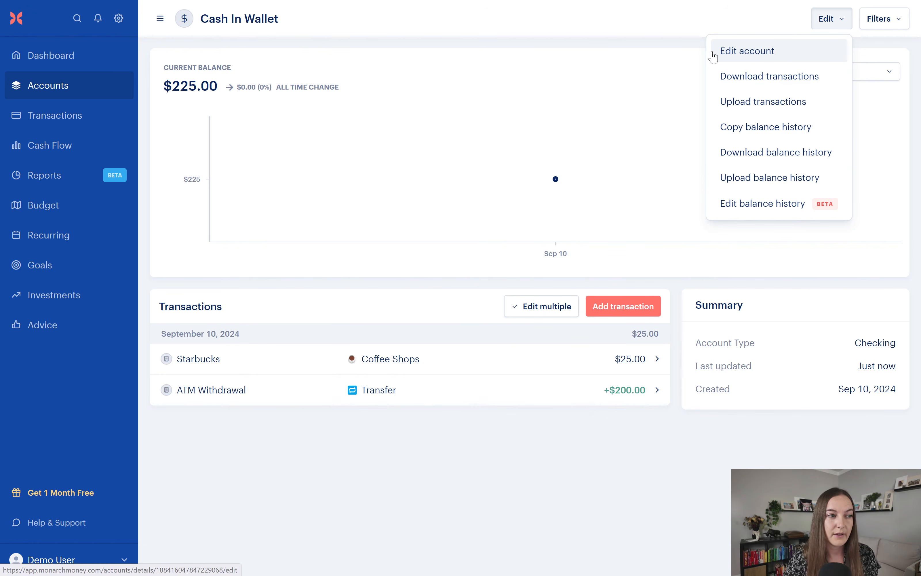
click(741, 54)
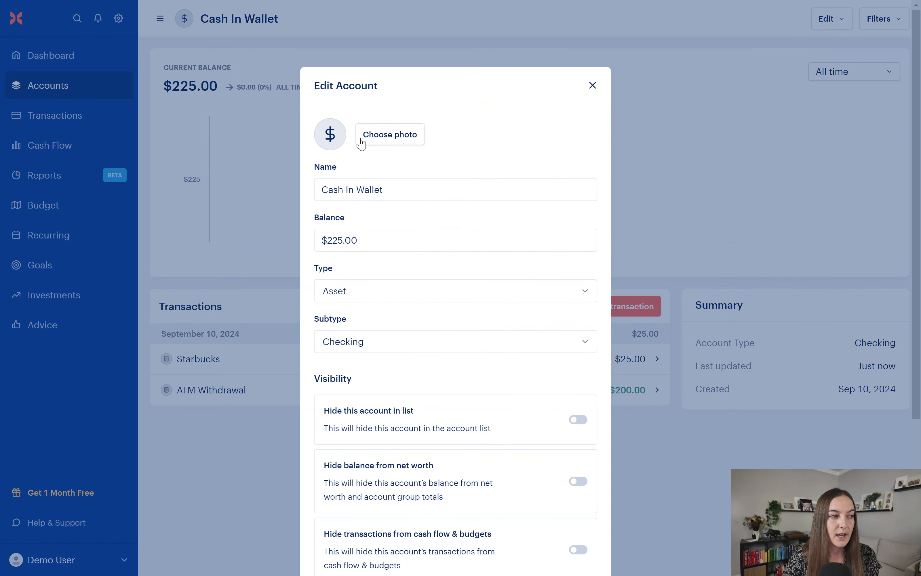
scroll(354, 344, down, 3)
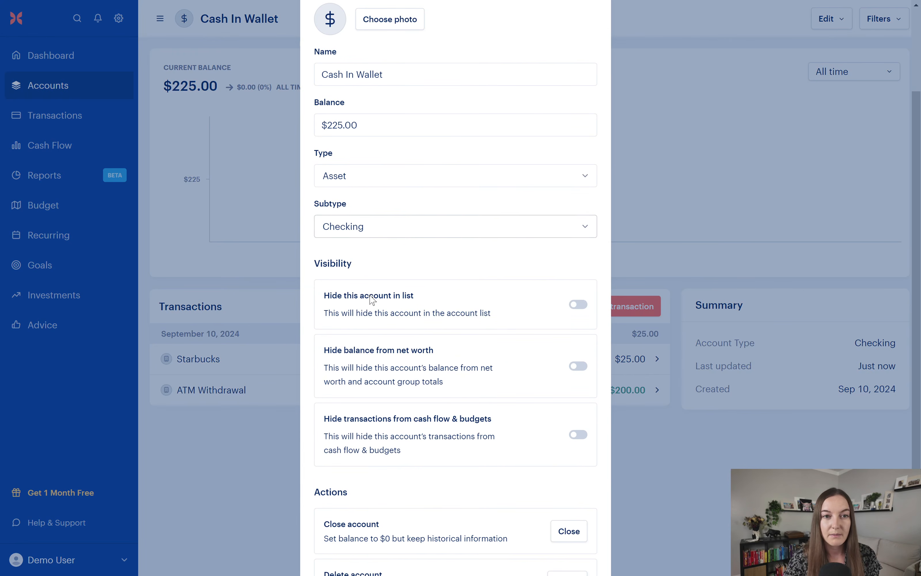
click(369, 129)
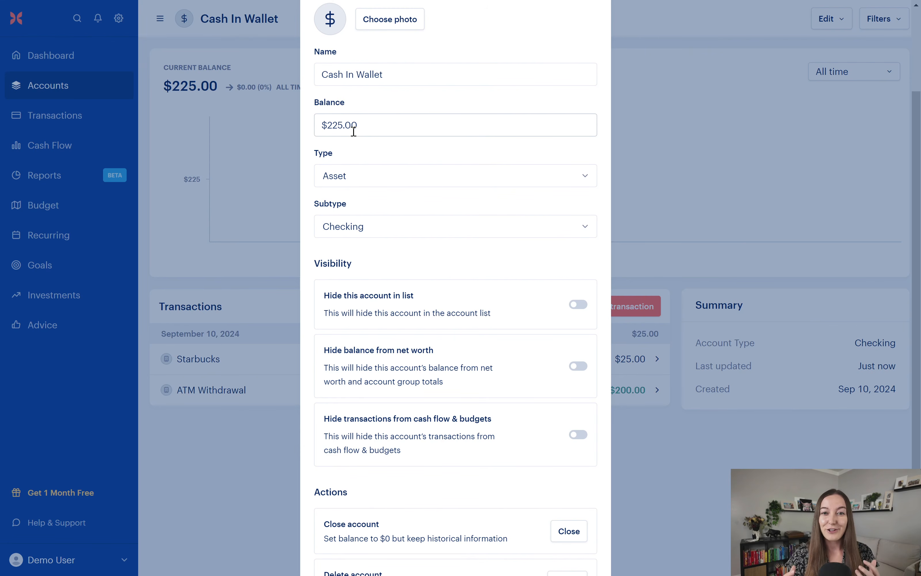
click(270, 231)
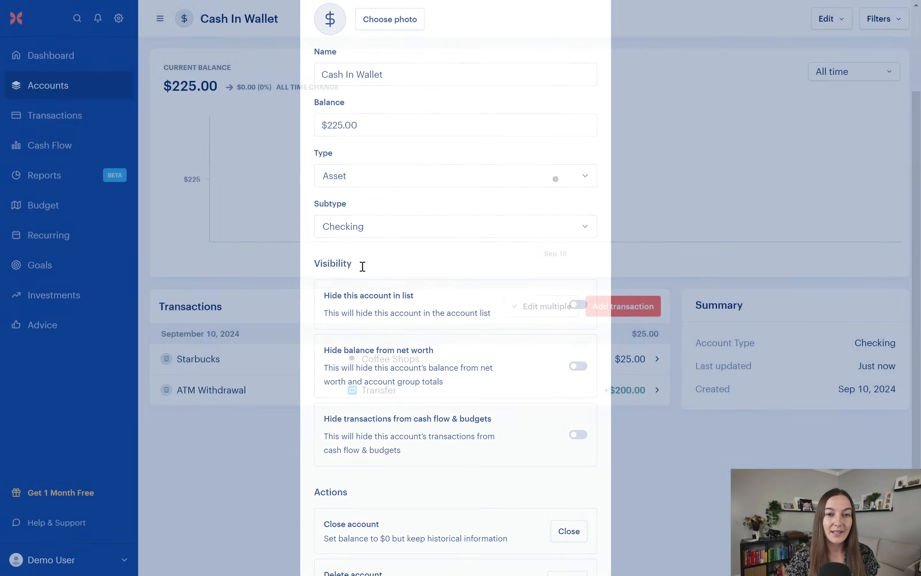
Step: Look up the Balance Adjustments category in a new transaction's category choices and discard the blank transaction
click(649, 314)
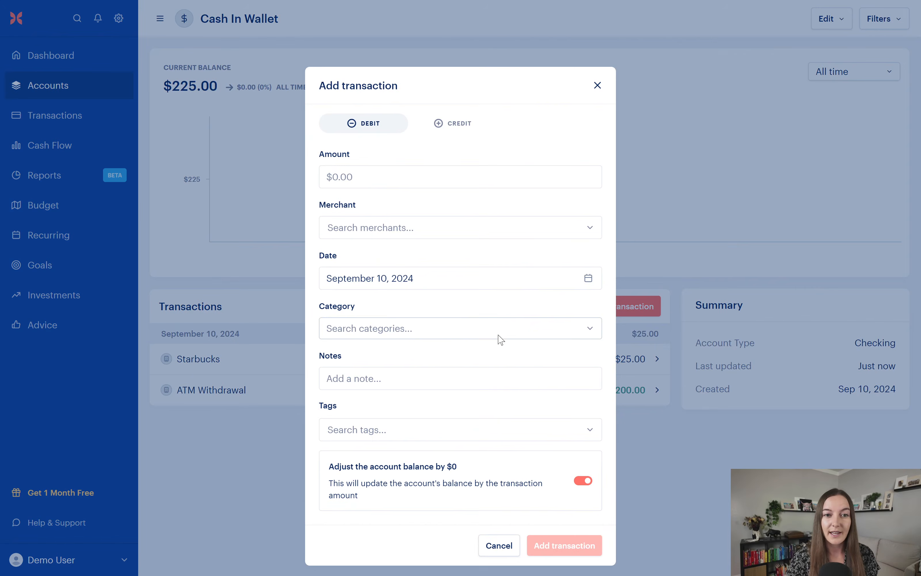
click(499, 335)
scroll(647, 402, down, 3)
scroll(647, 402, down, 15)
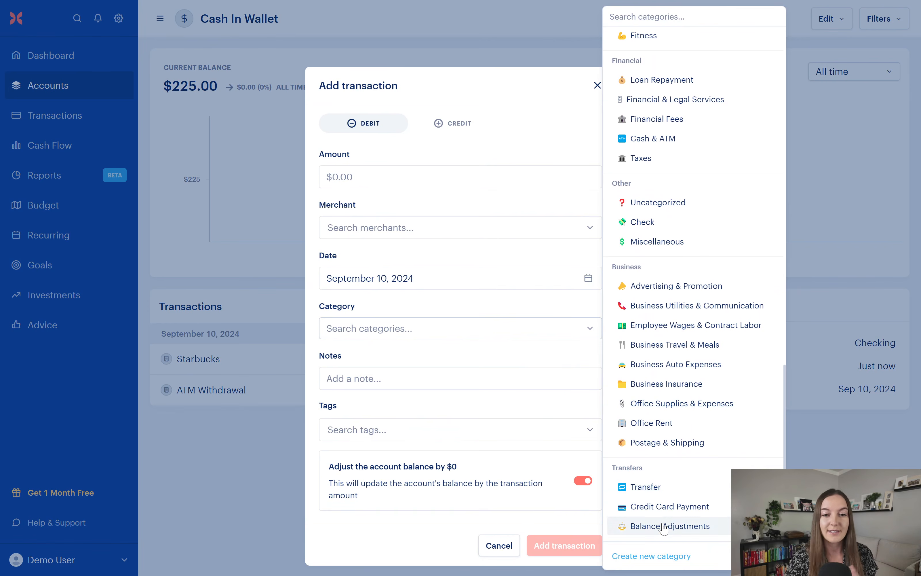
click(285, 420)
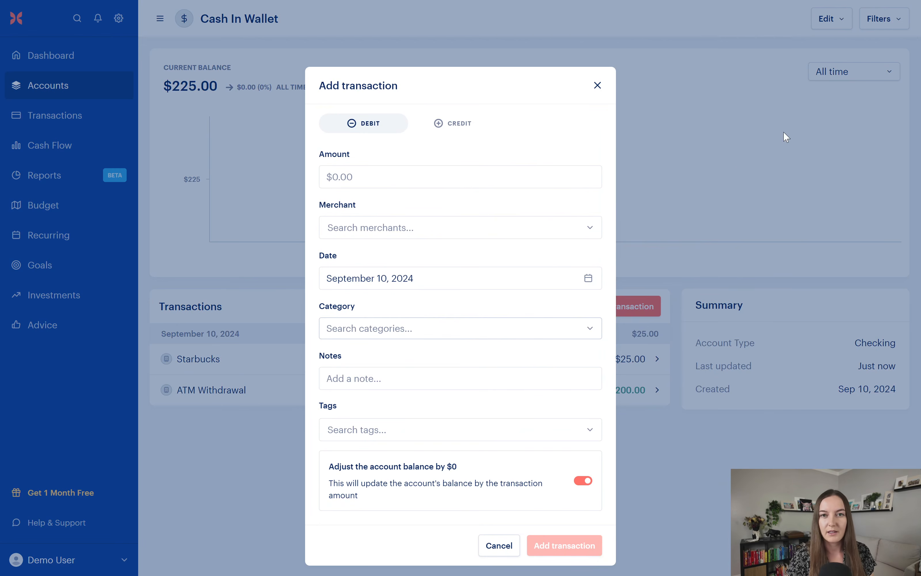
click(599, 88)
Step: Review the Cash In Wallet account's visibility, close and delete options and leave its settings without saving
click(824, 23)
click(805, 53)
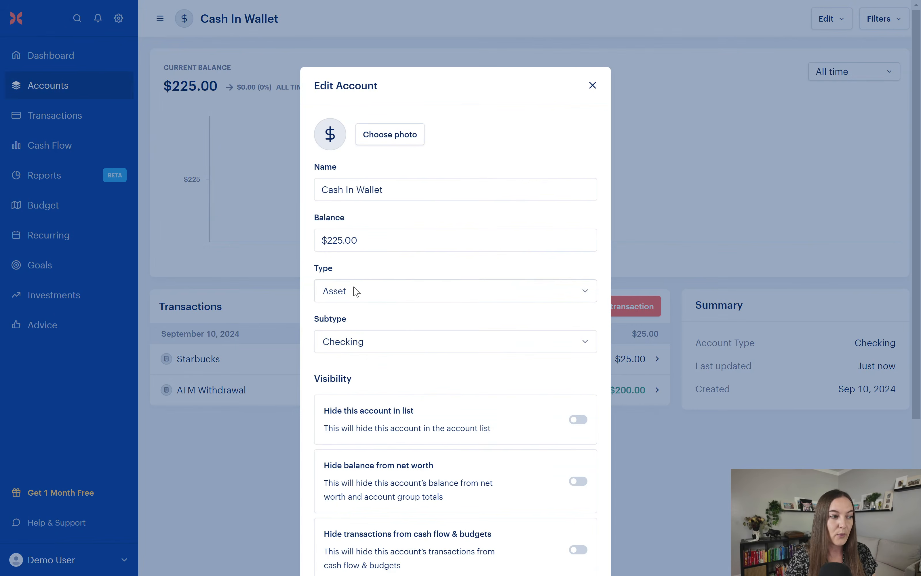
scroll(365, 251, down, 3)
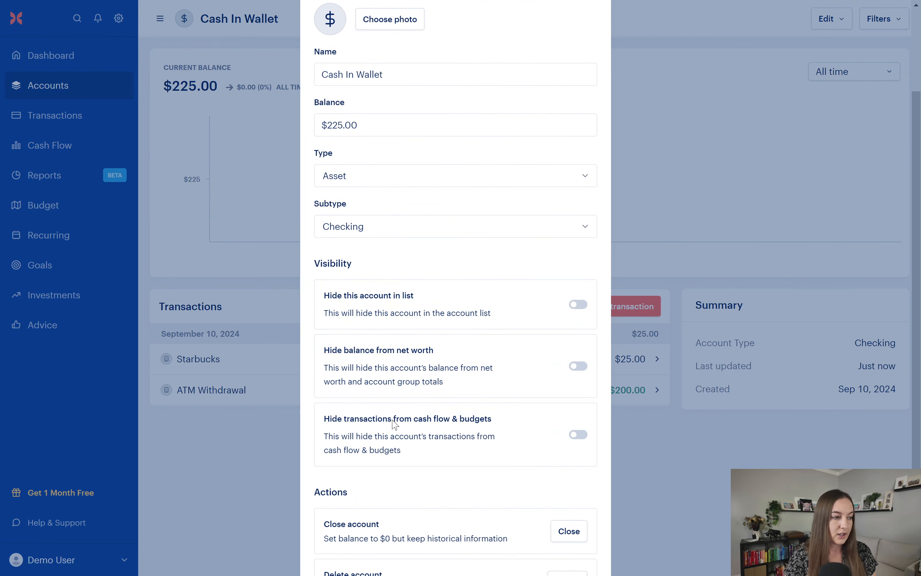
scroll(411, 179, down, 2)
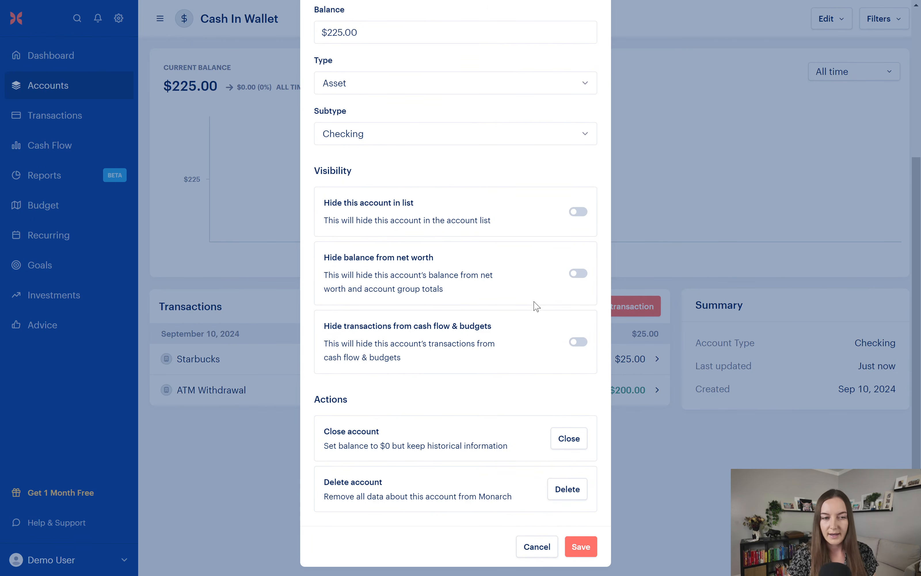
scroll(475, 225, up, 5)
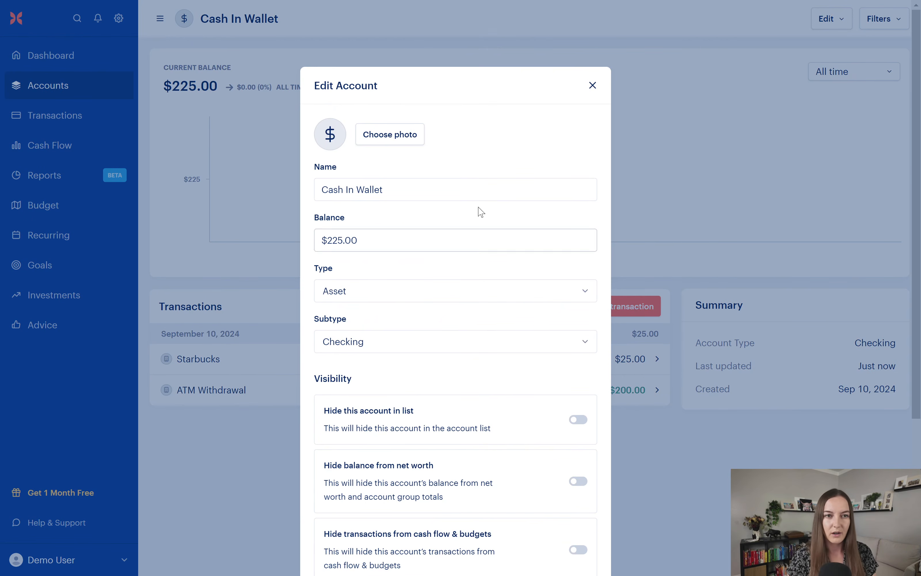
click(593, 86)
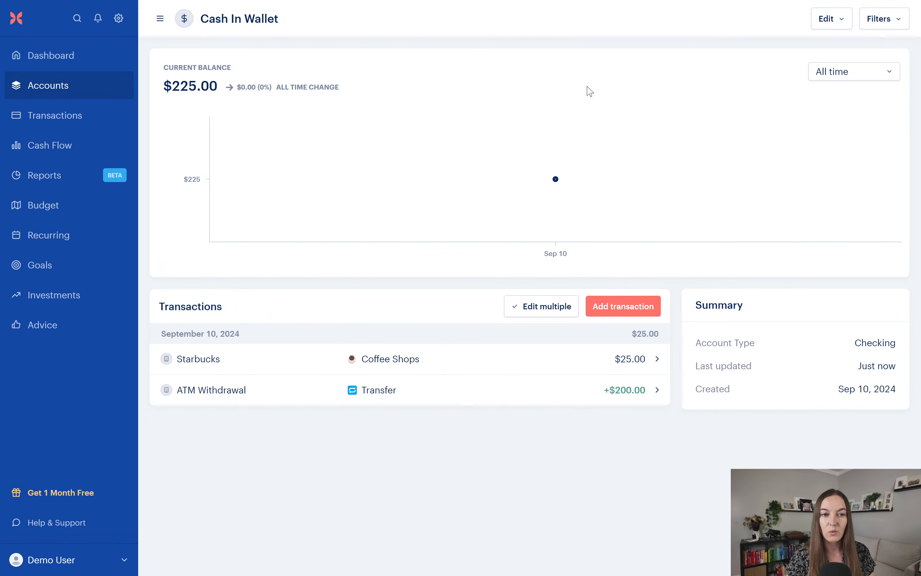